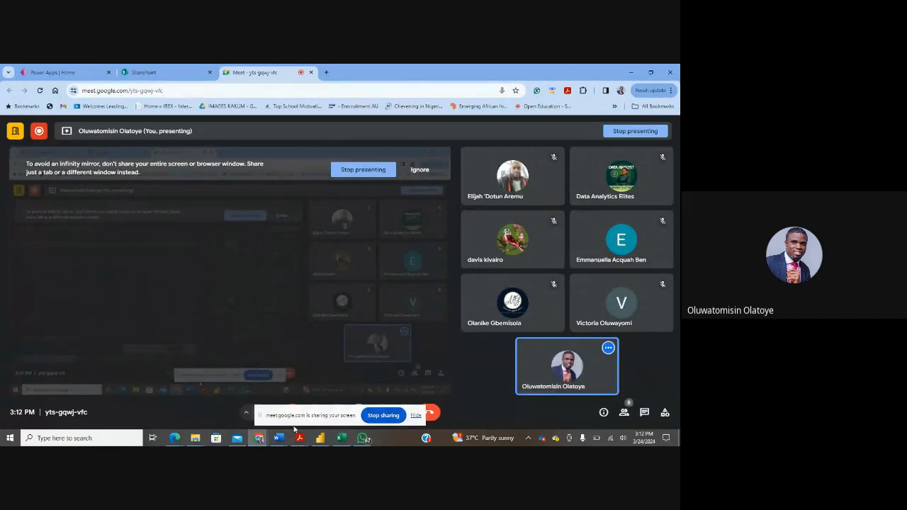
# Switch to the SharePoint start page and look over the frequent sites.
pyautogui.click(150, 72)
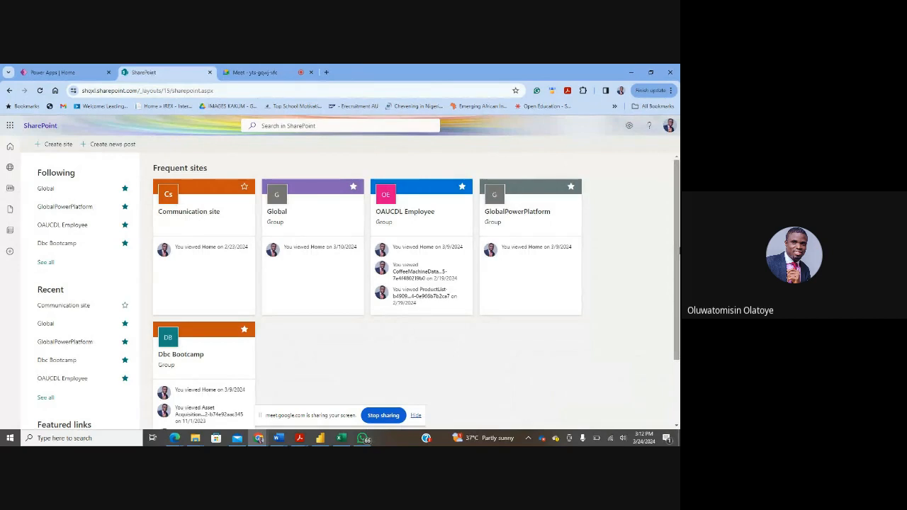
pyautogui.click(10, 147)
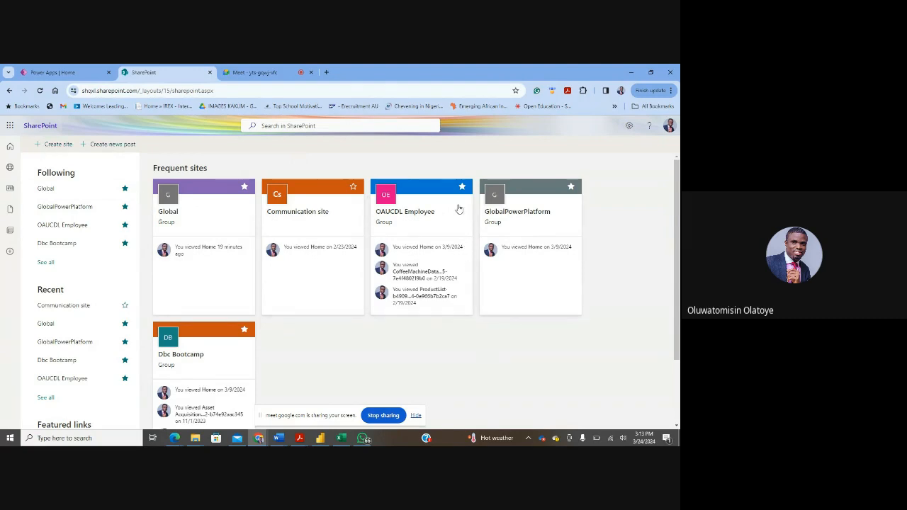
pyautogui.scroll(-2, 300, 390)
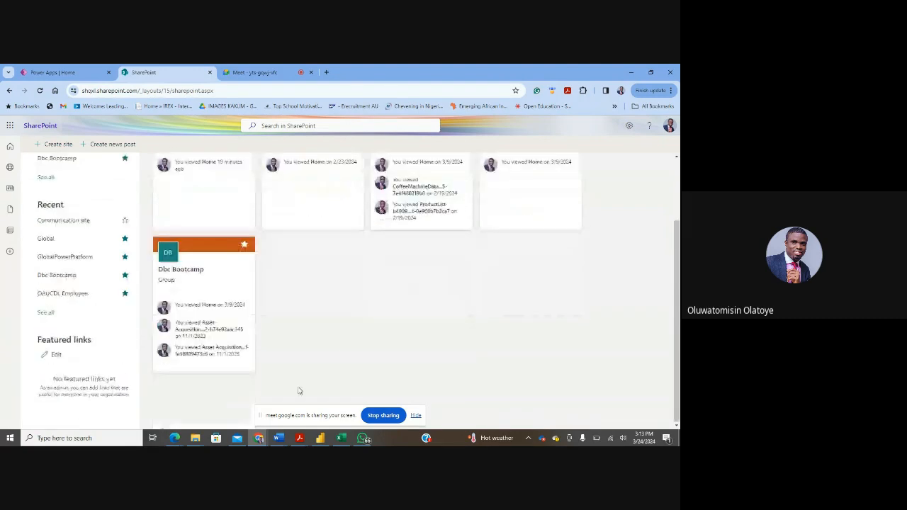
pyautogui.scroll(2, 453, 338)
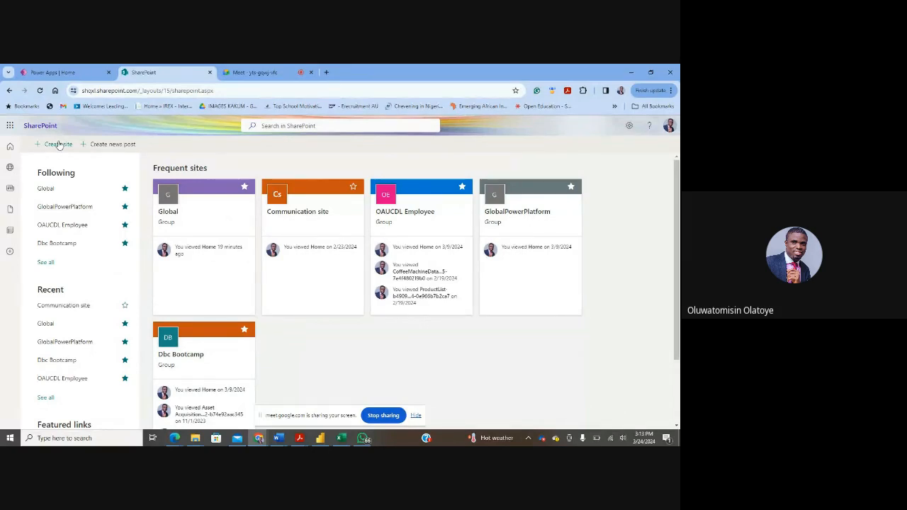
pyautogui.click(59, 145)
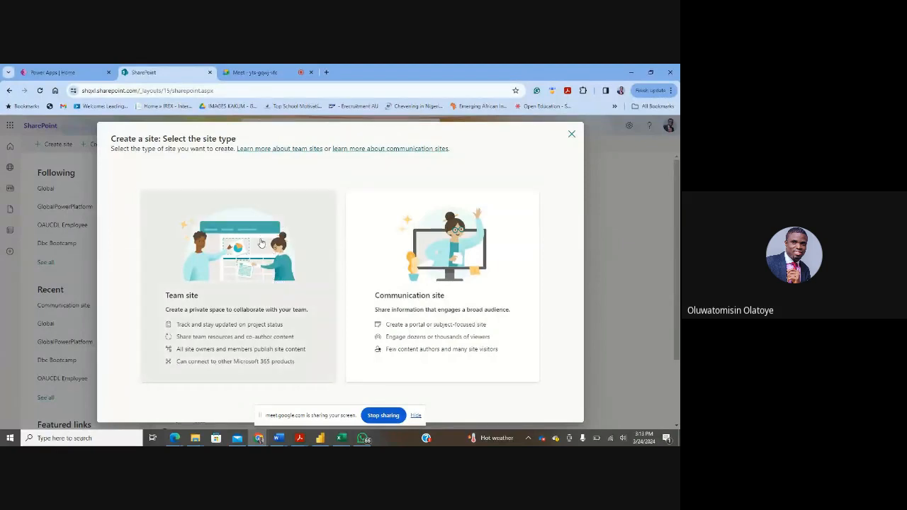
pyautogui.click(261, 242)
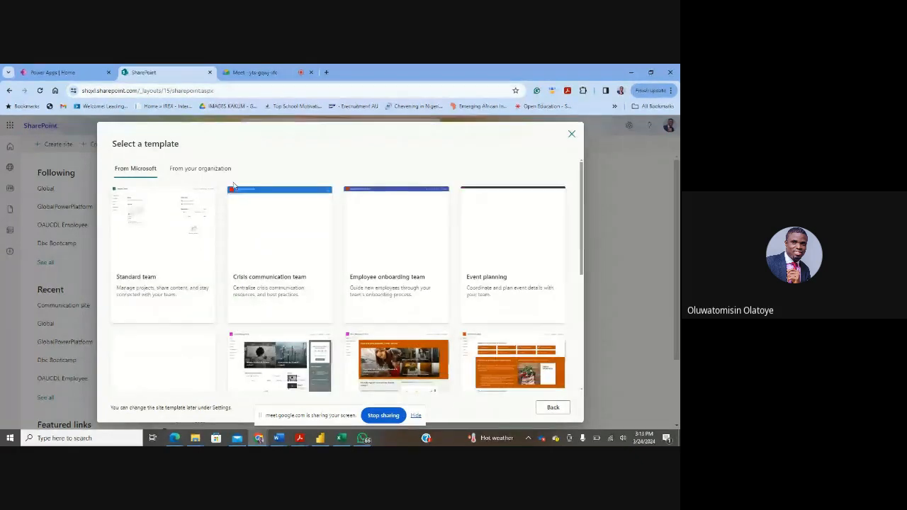
pyautogui.click(173, 231)
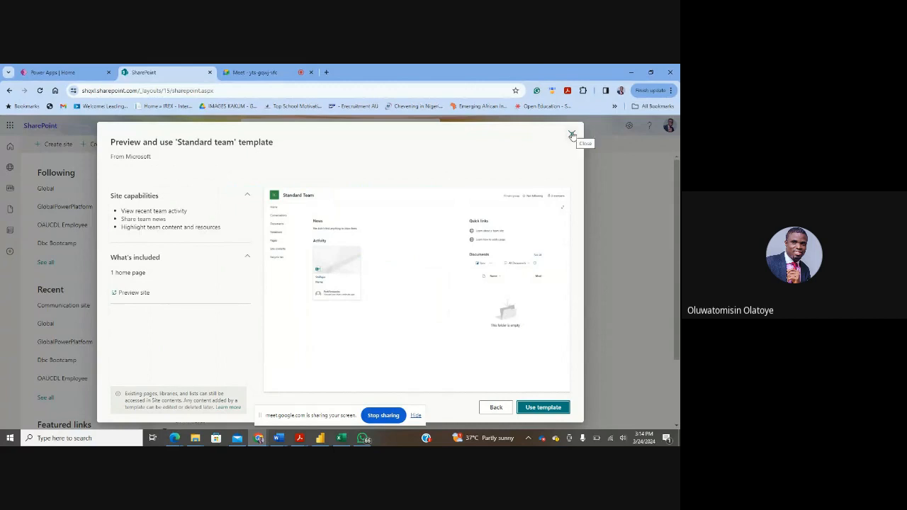
pyautogui.click(571, 135)
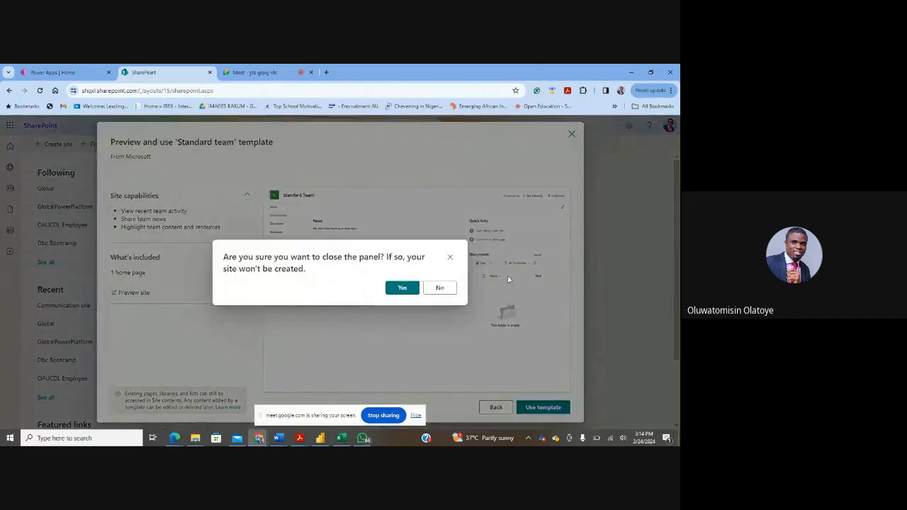
pyautogui.click(440, 288)
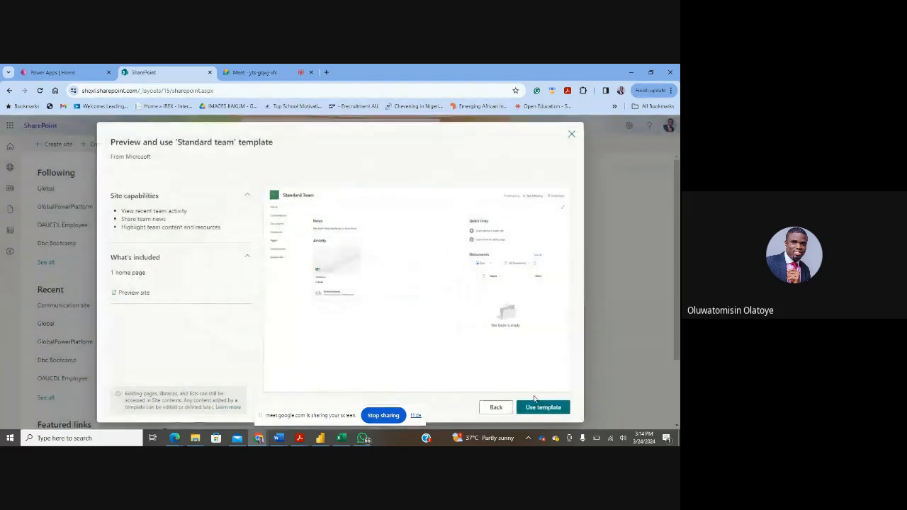
pyautogui.click(544, 407)
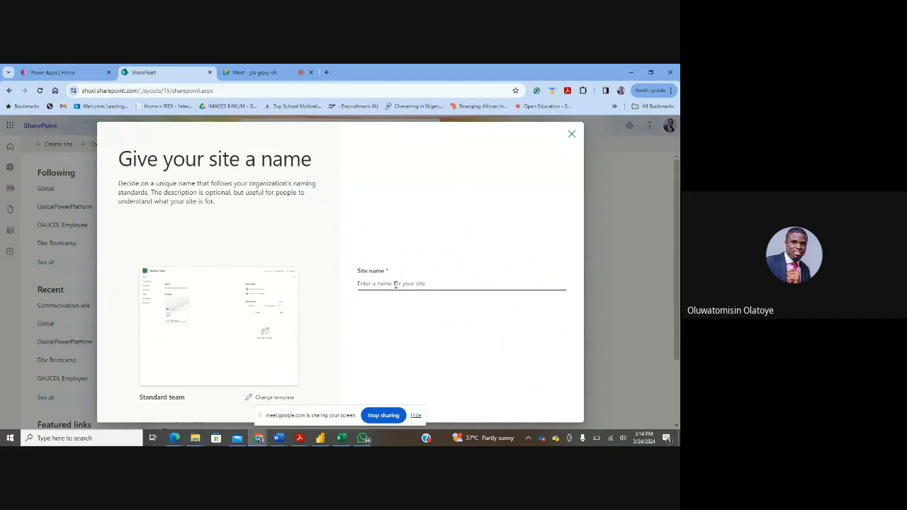
pyautogui.click(399, 285)
pyautogui.write('nfhf')
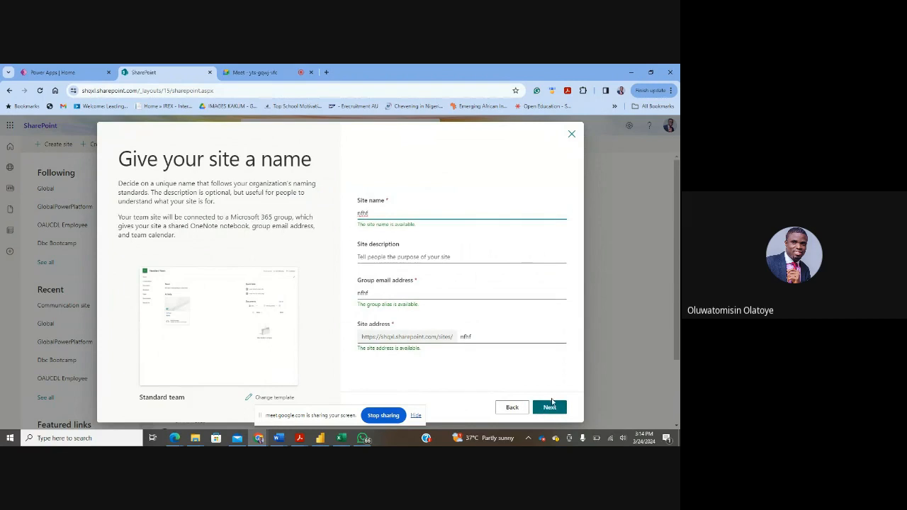
pyautogui.click(571, 136)
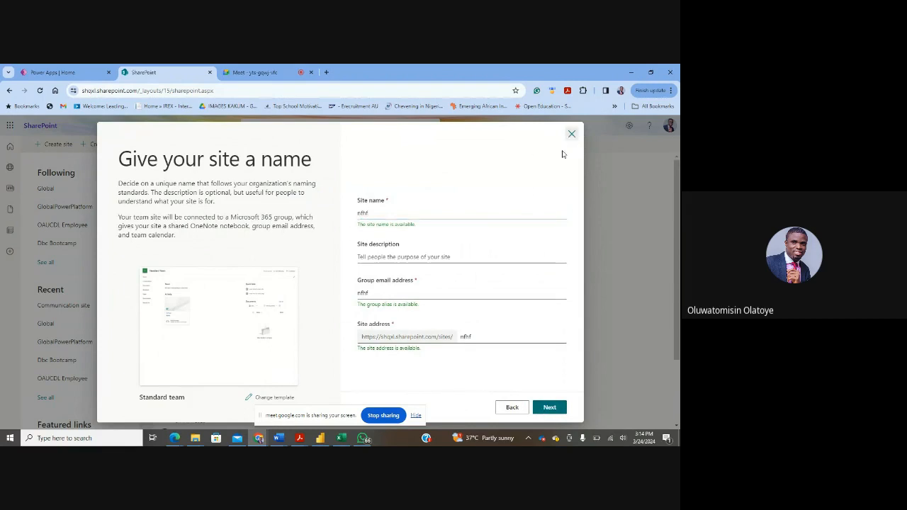
pyautogui.click(572, 136)
pyautogui.click(402, 288)
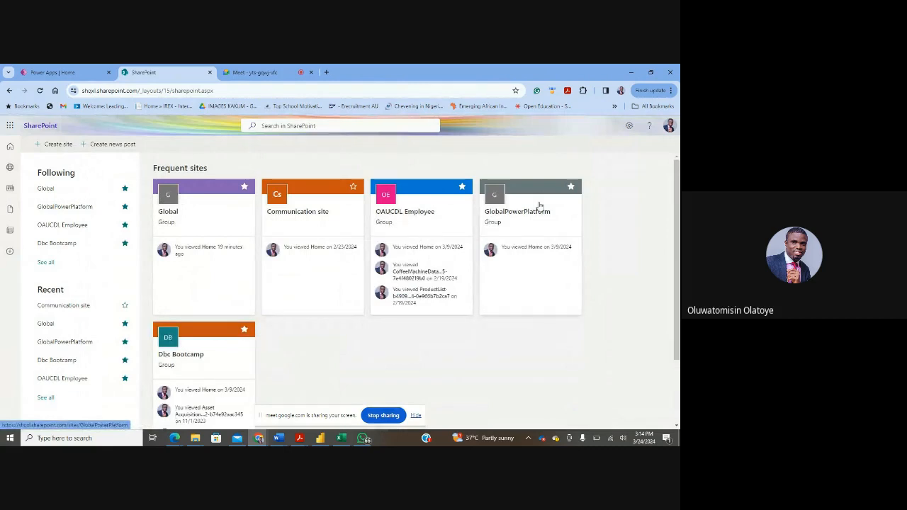
# In the Dbc Bootcamp site, create a blank list named DAELite1 with the description "A list to collect data".
pyautogui.scroll(-2, 599, 234)
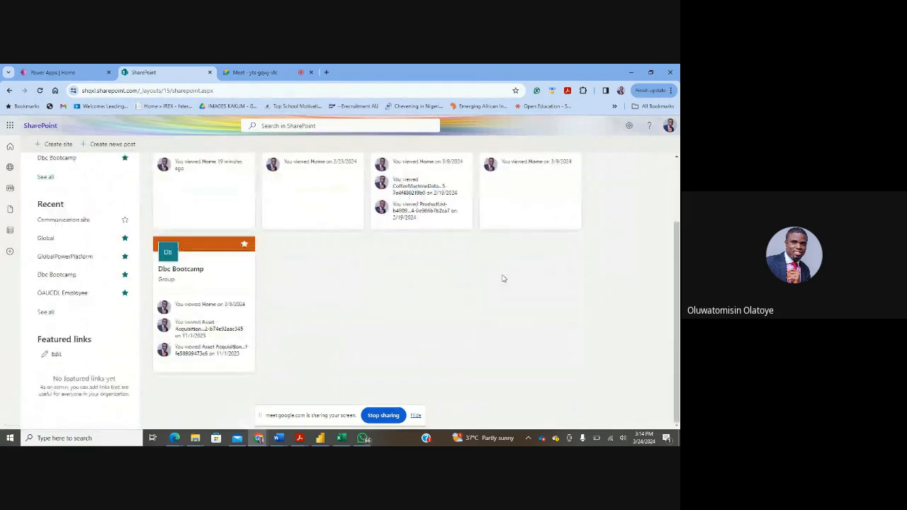
pyautogui.click(223, 272)
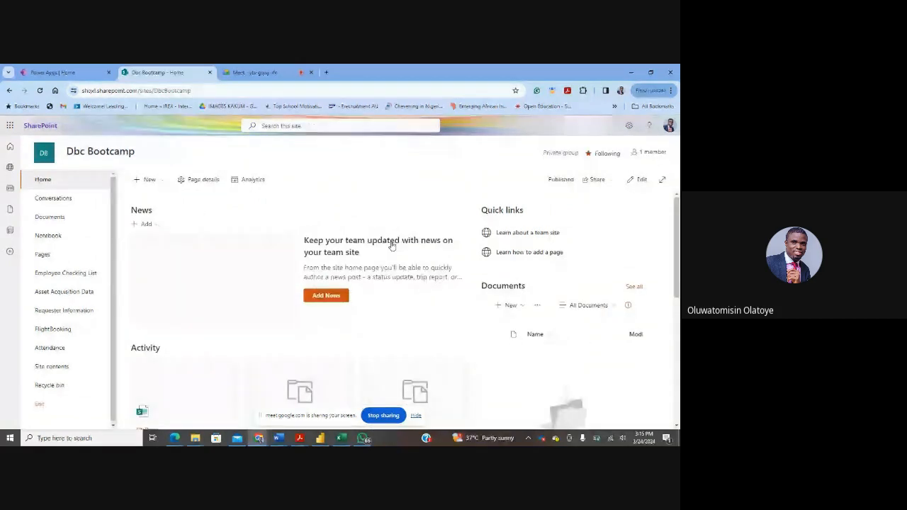
pyautogui.click(148, 182)
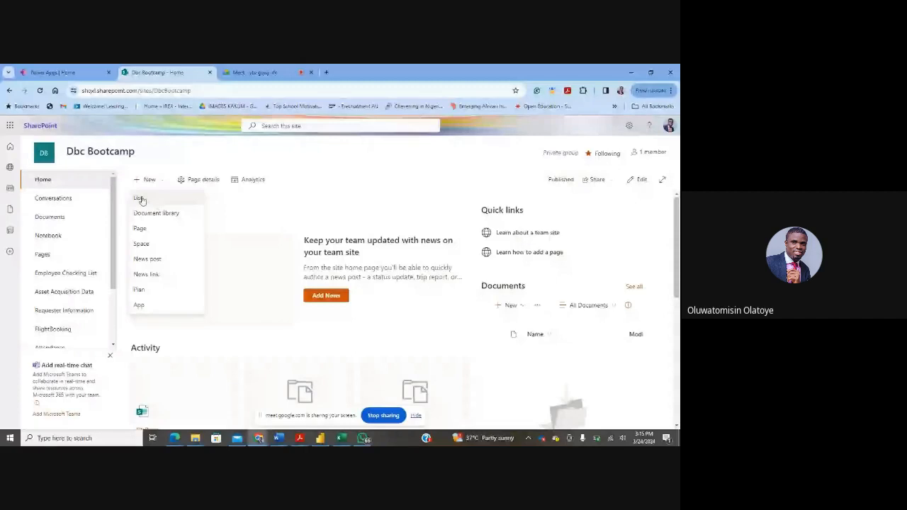
pyautogui.click(163, 199)
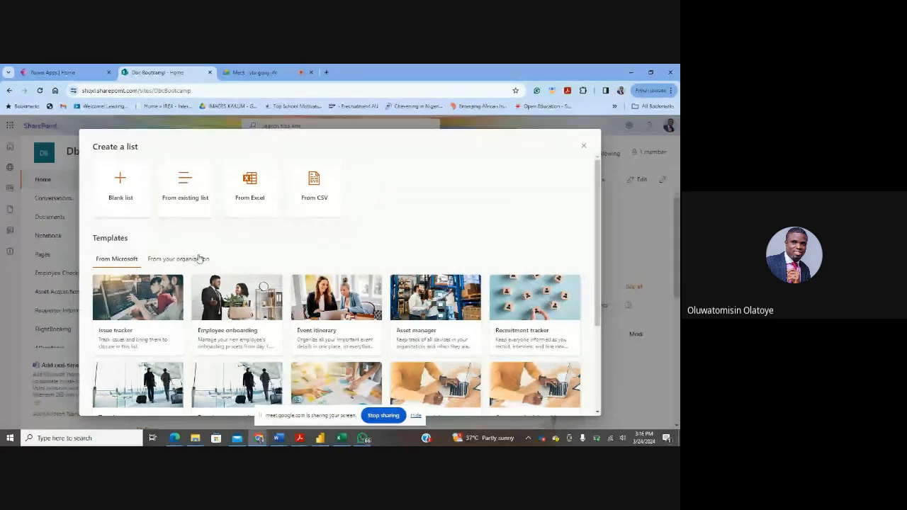
pyautogui.click(121, 186)
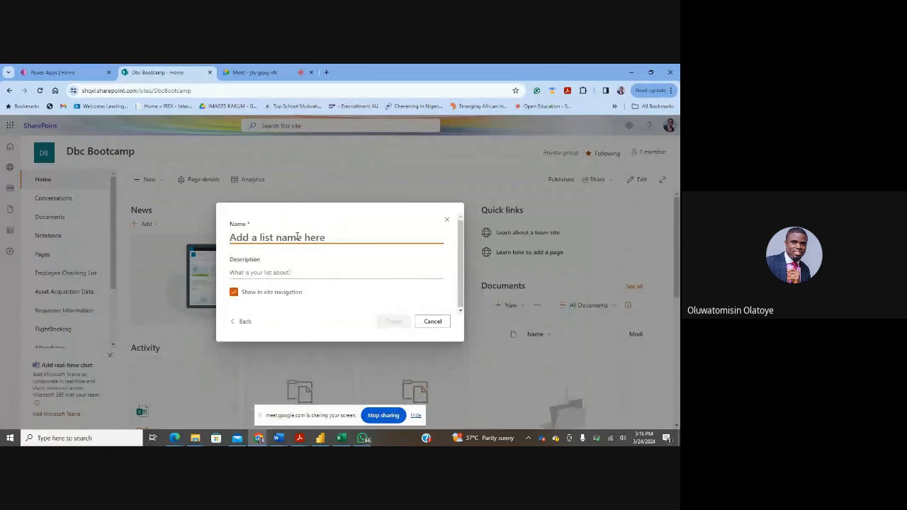
pyautogui.write('DAELite1')
pyautogui.click(242, 272)
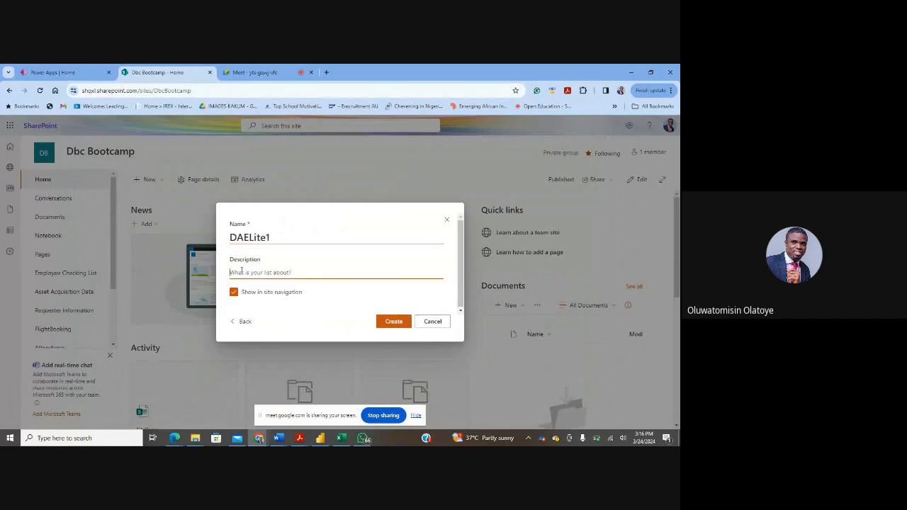
pyautogui.write('A list to collect data')
pyautogui.click(394, 322)
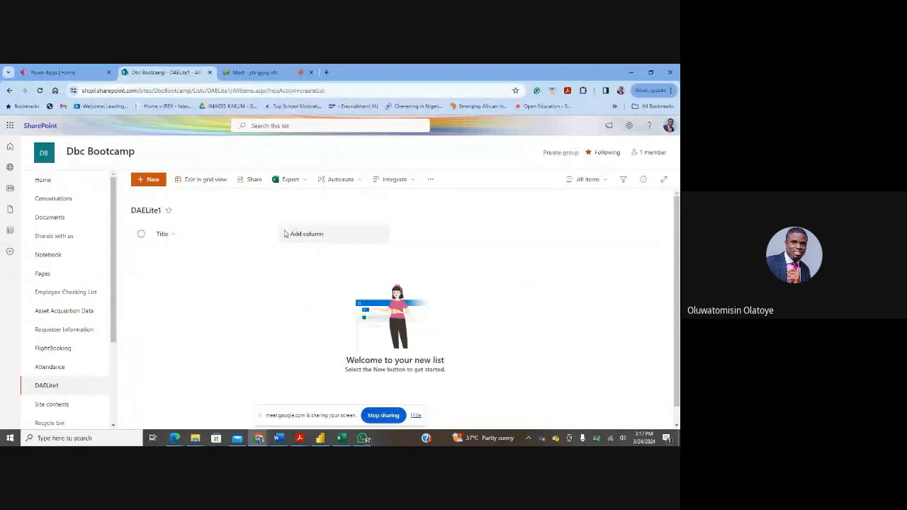
# Narrow the Title column and add a Person or Group column named Person with profile photos shown.
pyautogui.moveTo(279, 234); pyautogui.dragTo(230, 234)
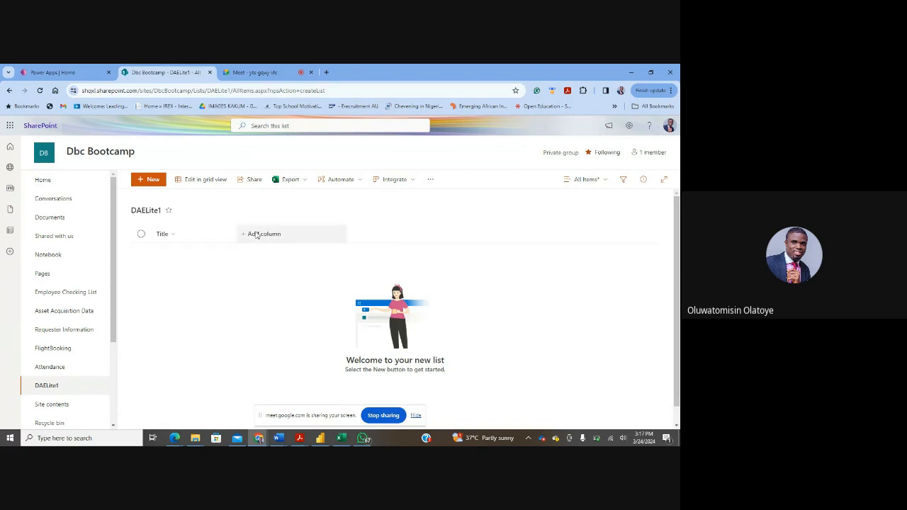
pyautogui.click(258, 235)
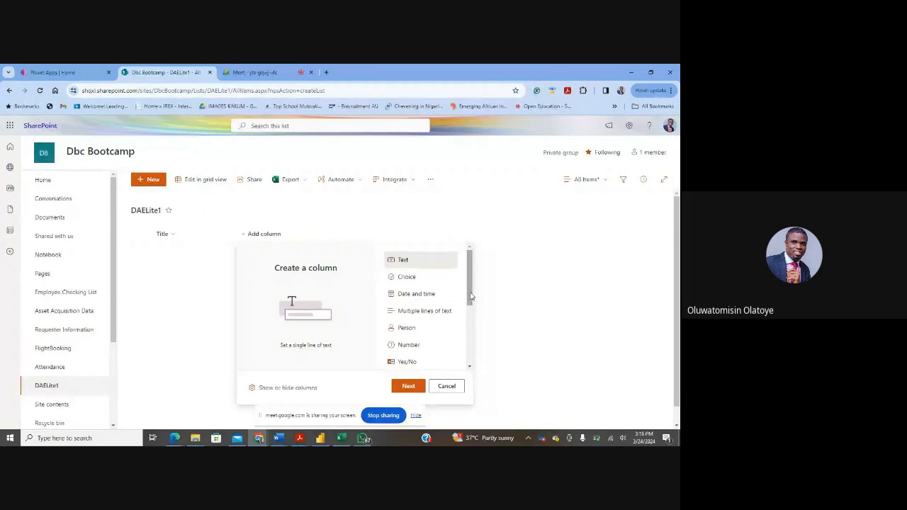
pyautogui.scroll(-1, 471, 305)
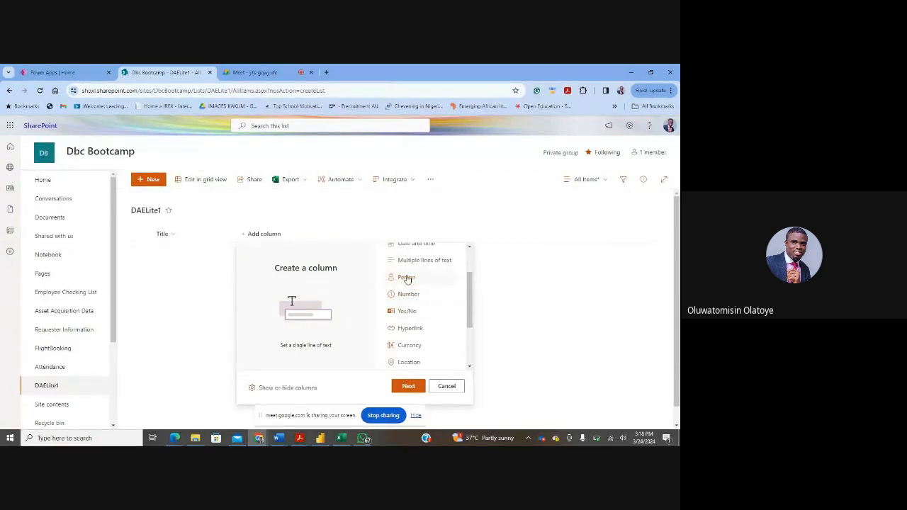
pyautogui.click(407, 278)
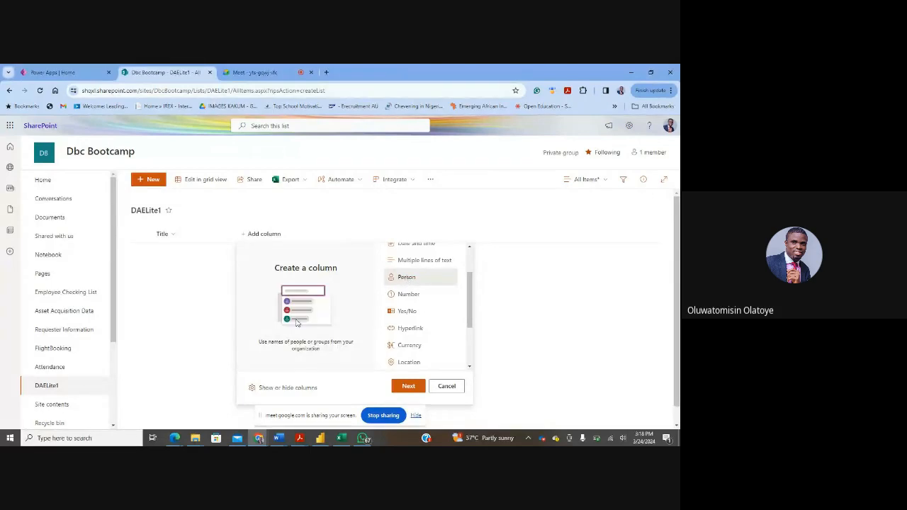
pyautogui.click(408, 386)
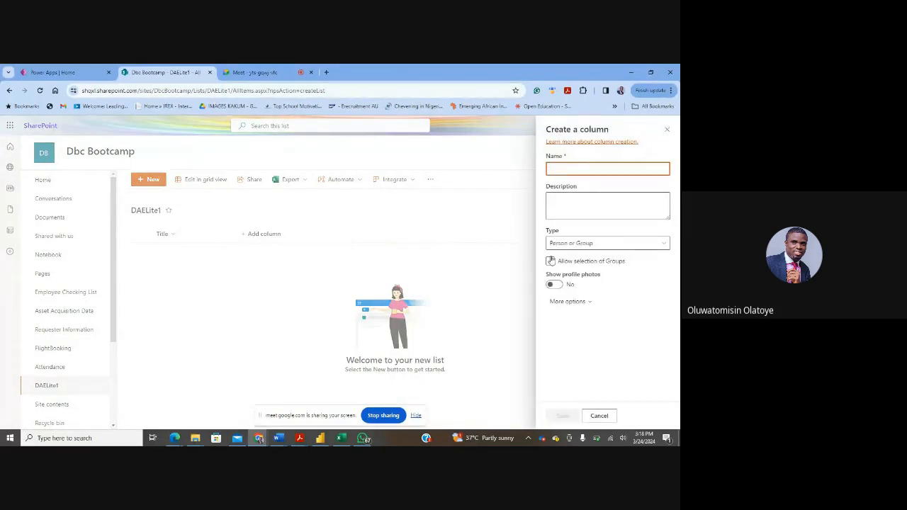
pyautogui.write('Perso')
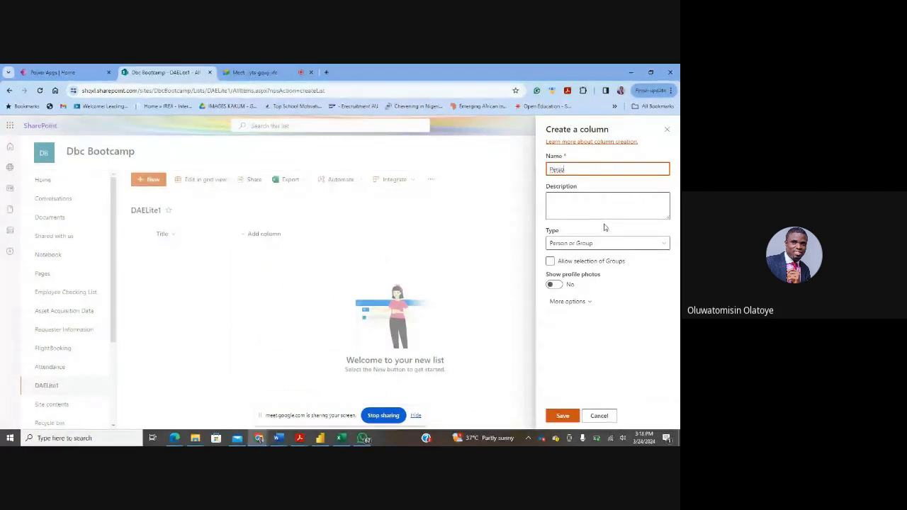
pyautogui.write('n')
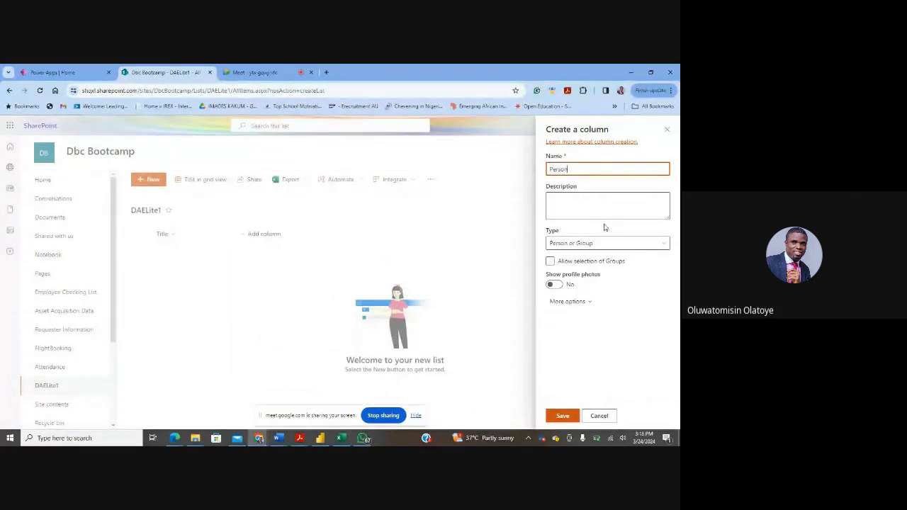
pyautogui.click(556, 287)
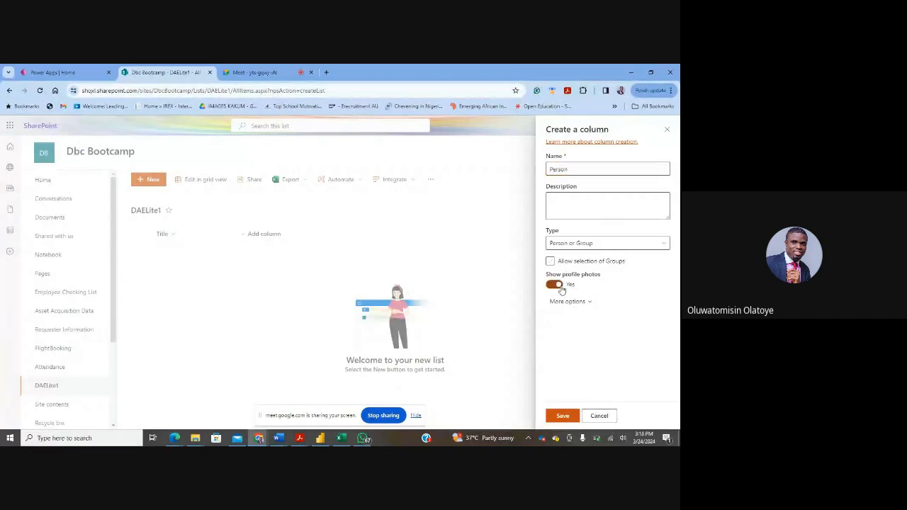
pyautogui.click(589, 243)
pyautogui.click(591, 244)
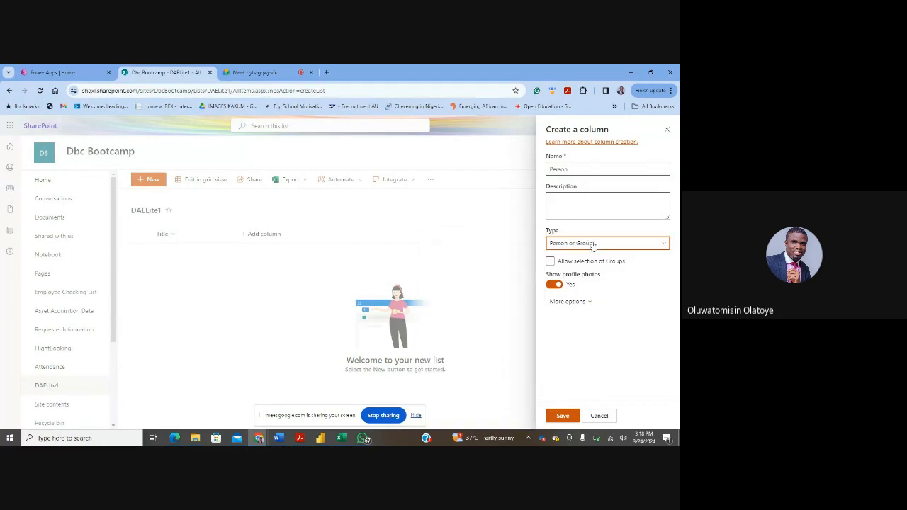
pyautogui.click(563, 416)
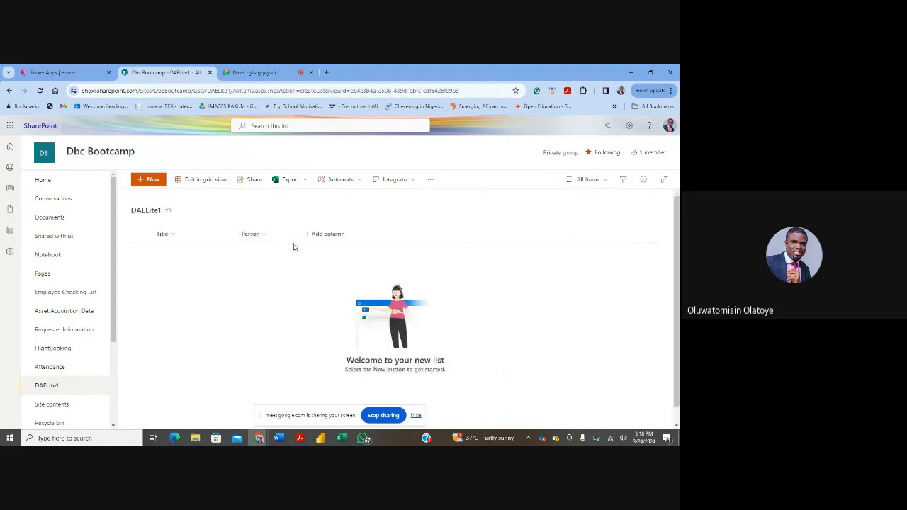
# Add a single line of text column named First Name to the DAELite1 list.
pyautogui.click(331, 234)
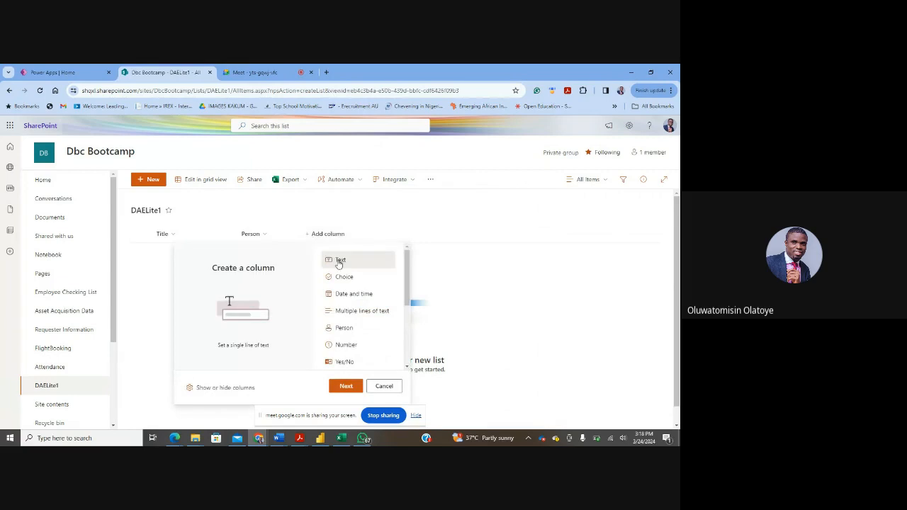
pyautogui.click(346, 387)
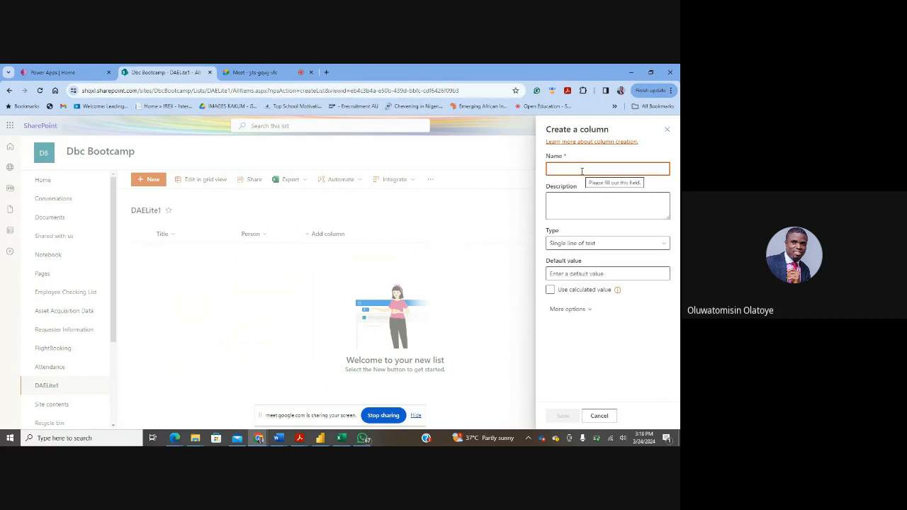
pyautogui.write('Fist')
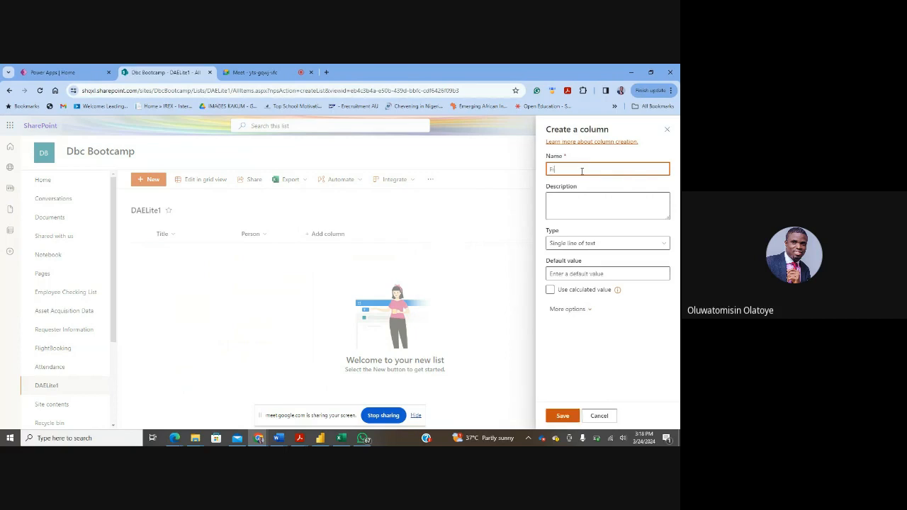
pyautogui.press('BackSpace')
pyautogui.press('BackSpace')
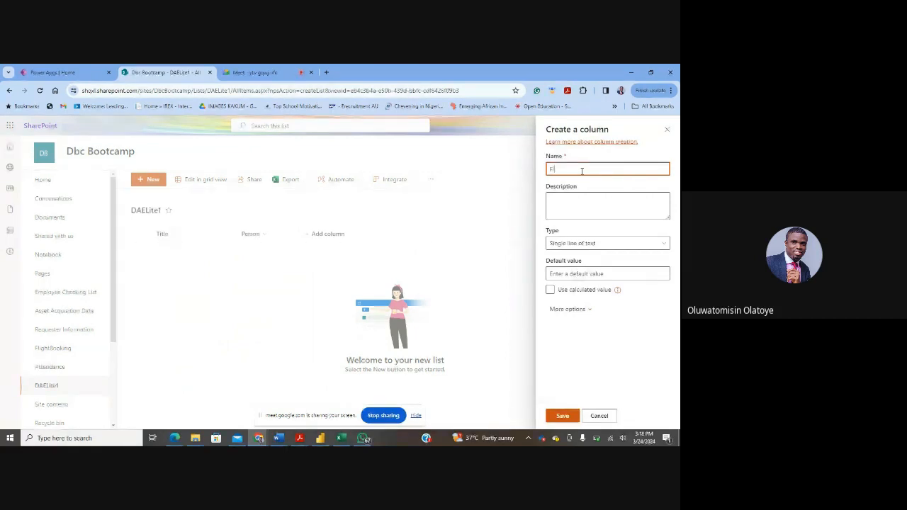
pyautogui.write('rst NAme')
pyautogui.press('BackSpace')
pyautogui.press('BackSpace')
pyautogui.press('BackSpace')
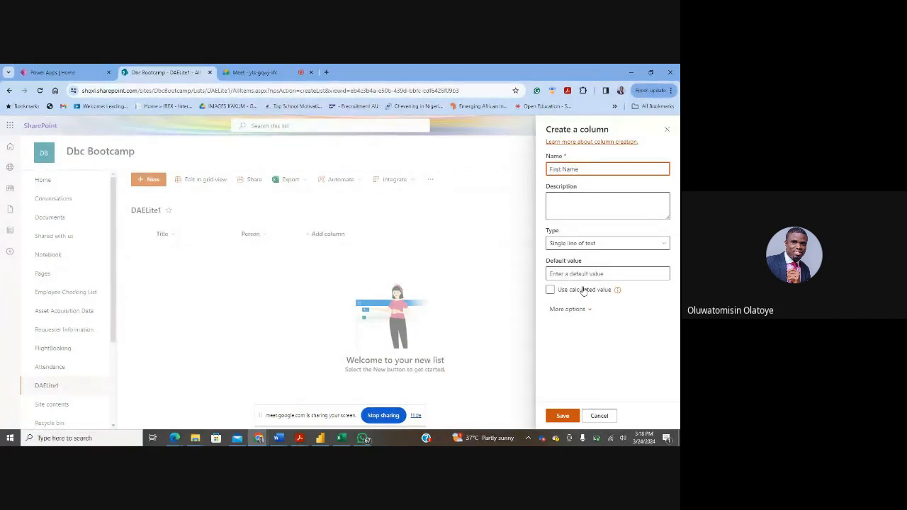
pyautogui.click(562, 415)
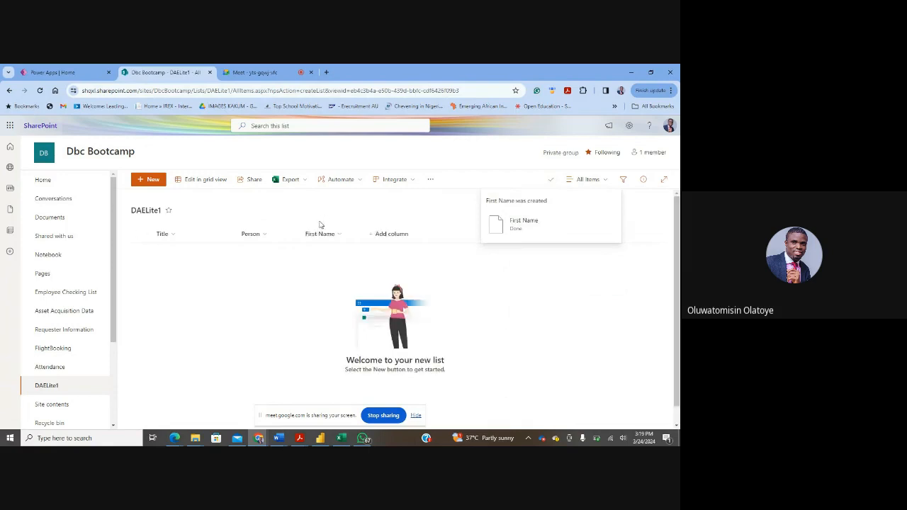
# Add a single line of text column named Last Name to the list.
pyautogui.click(392, 238)
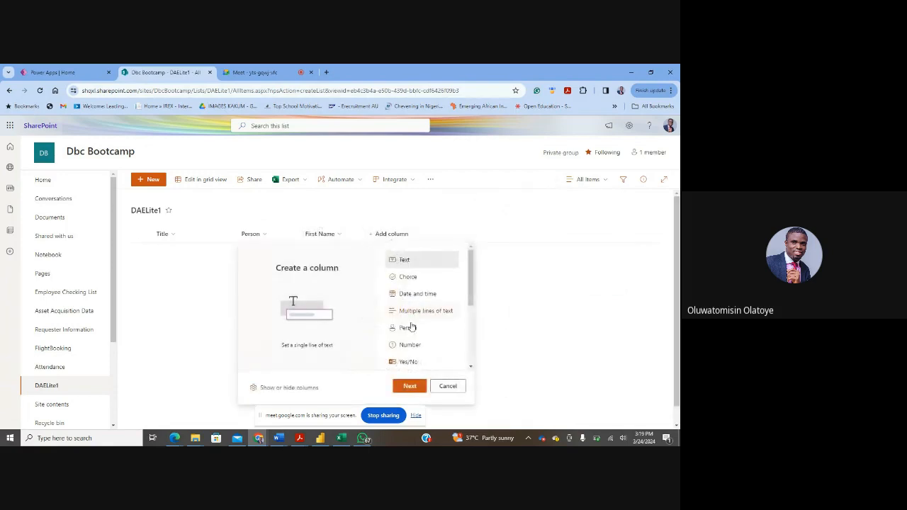
pyautogui.click(412, 387)
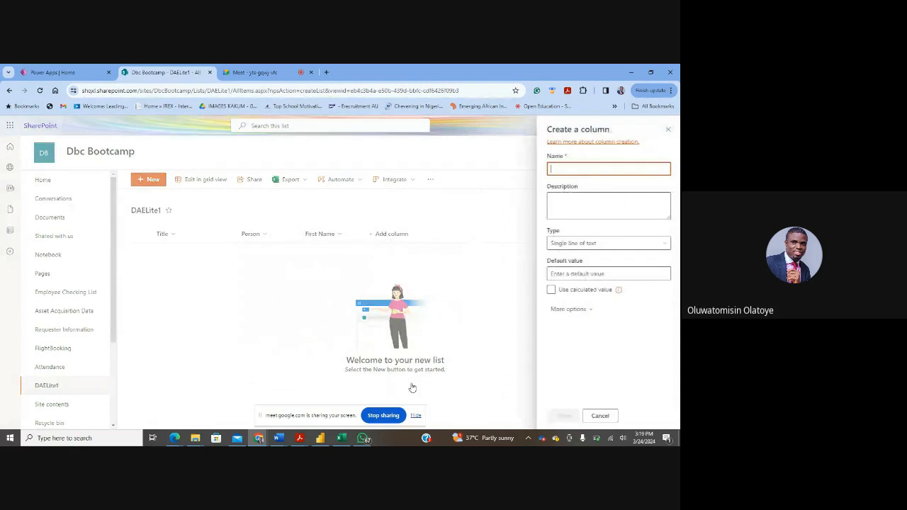
pyautogui.write('Last Name')
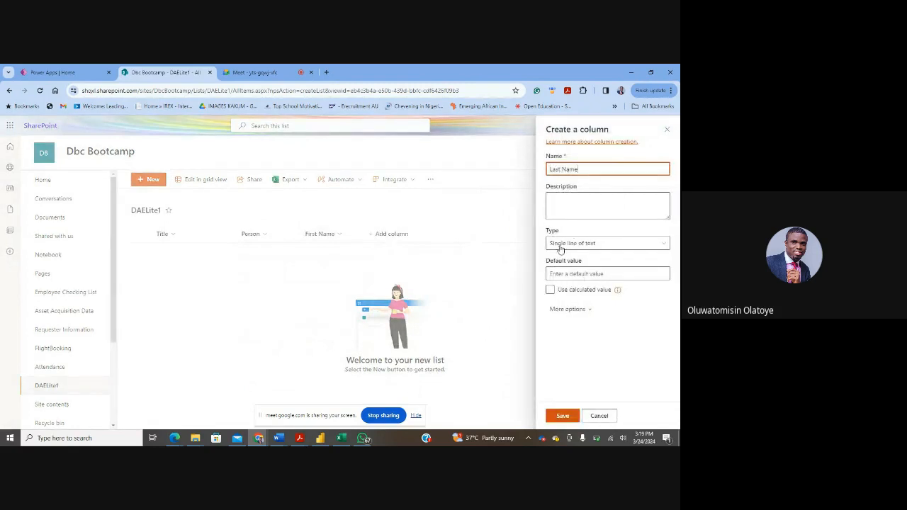
pyautogui.click(561, 415)
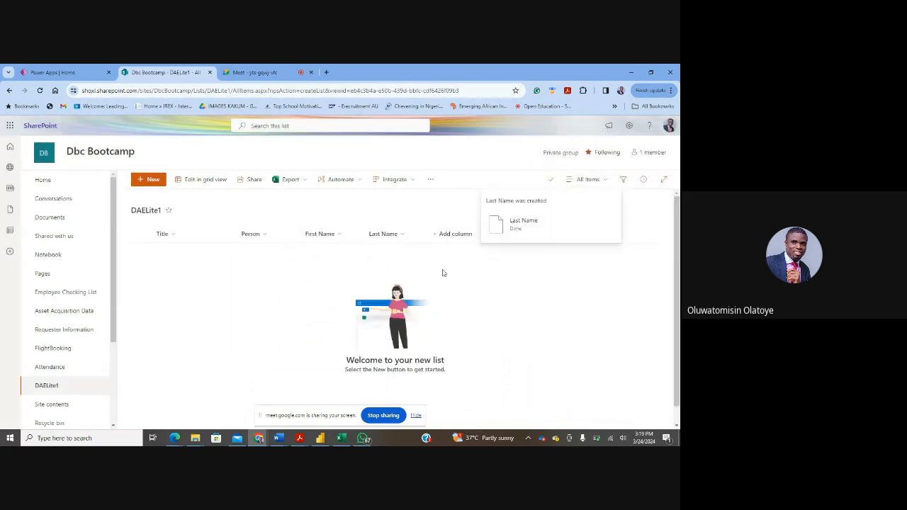
# Add a single line of text column named Department to the list.
pyautogui.click(455, 236)
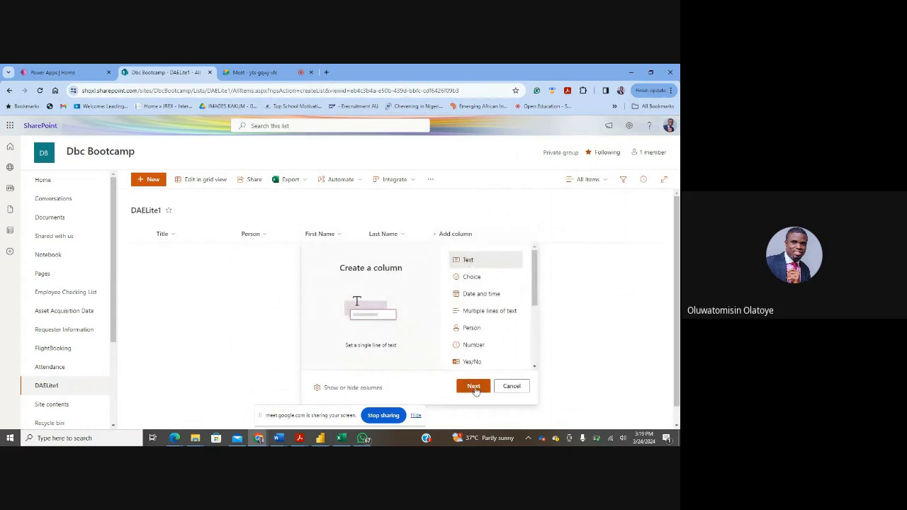
pyautogui.click(473, 386)
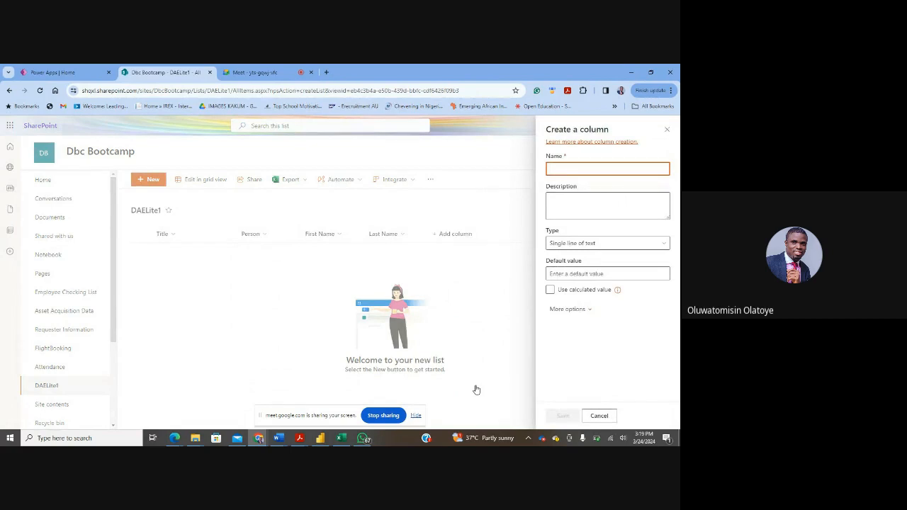
pyautogui.write('De')
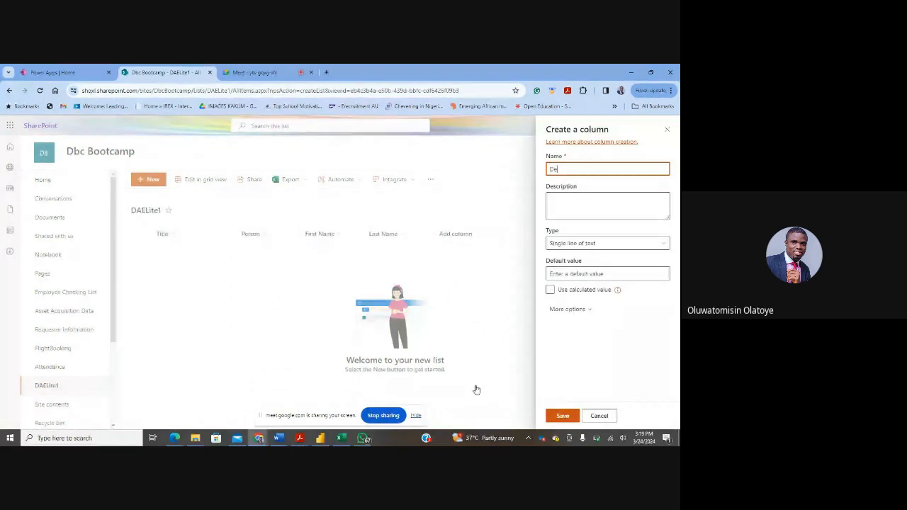
pyautogui.write('partmemn')
pyautogui.press('BackSpace')
pyautogui.press('BackSpace')
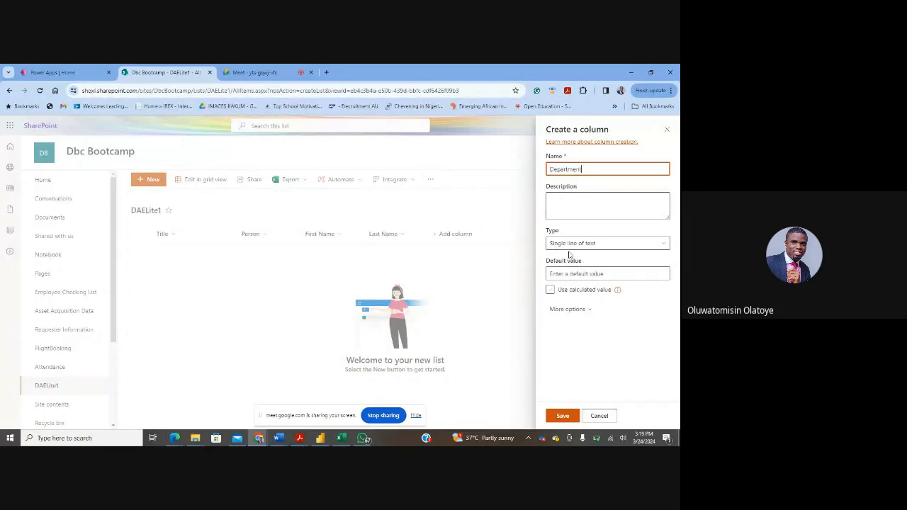
pyautogui.click(563, 416)
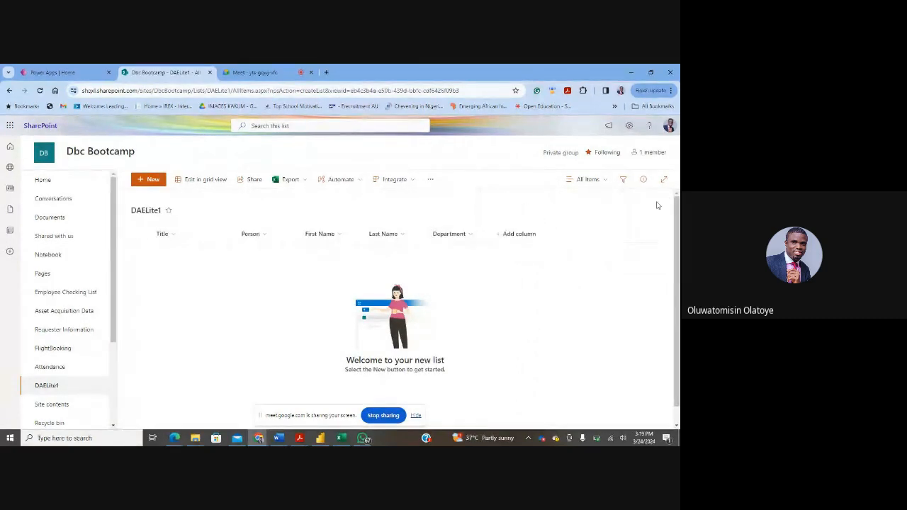
# Set up a new Date and time column that includes time and requires information.
pyautogui.click(519, 235)
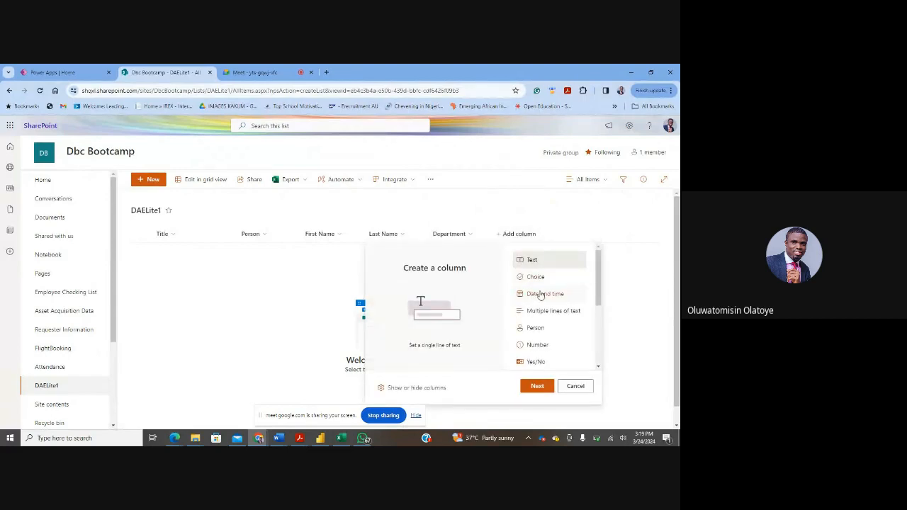
pyautogui.click(539, 294)
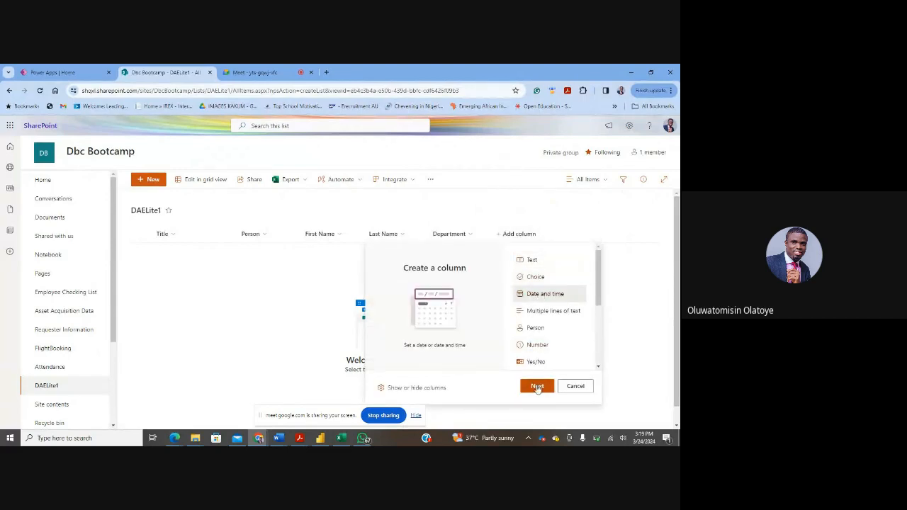
pyautogui.click(536, 386)
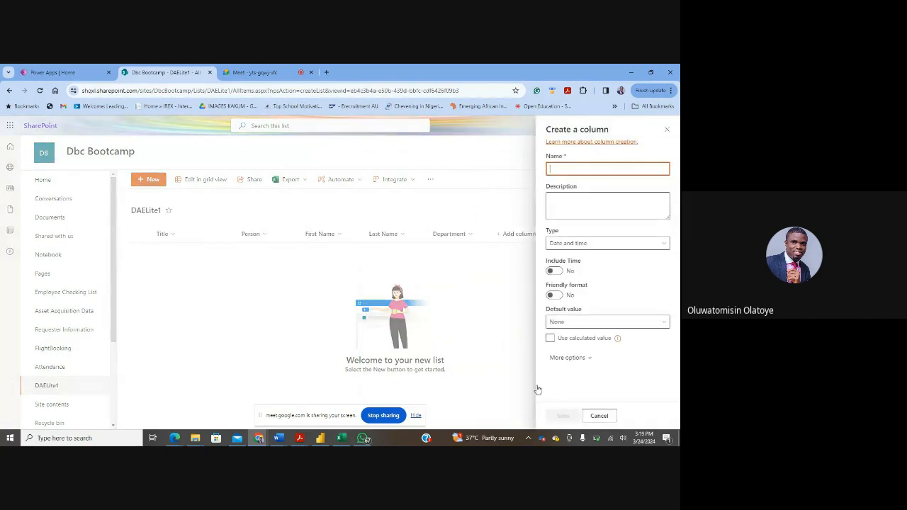
pyautogui.click(554, 271)
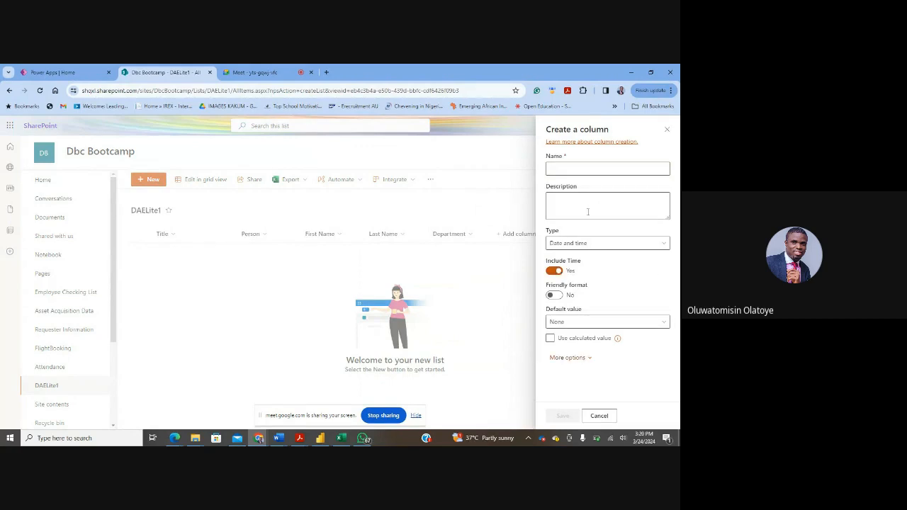
pyautogui.click(592, 361)
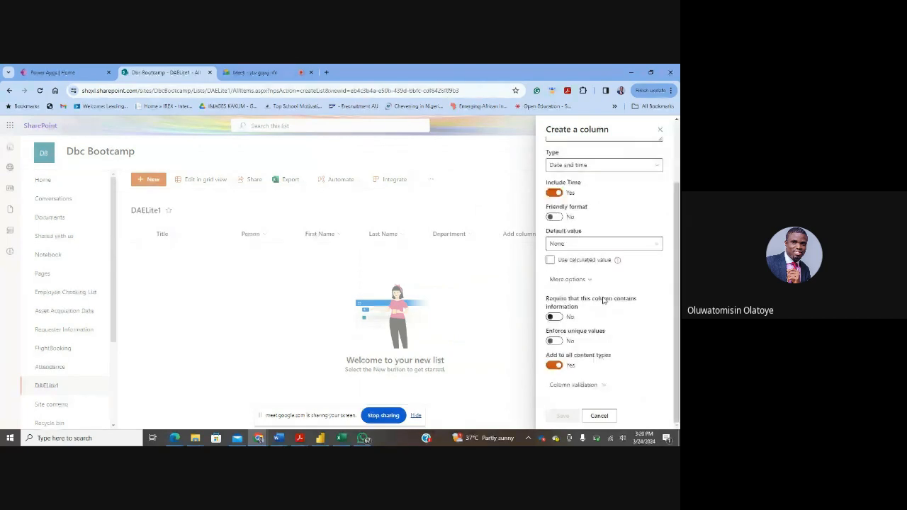
pyautogui.click(556, 317)
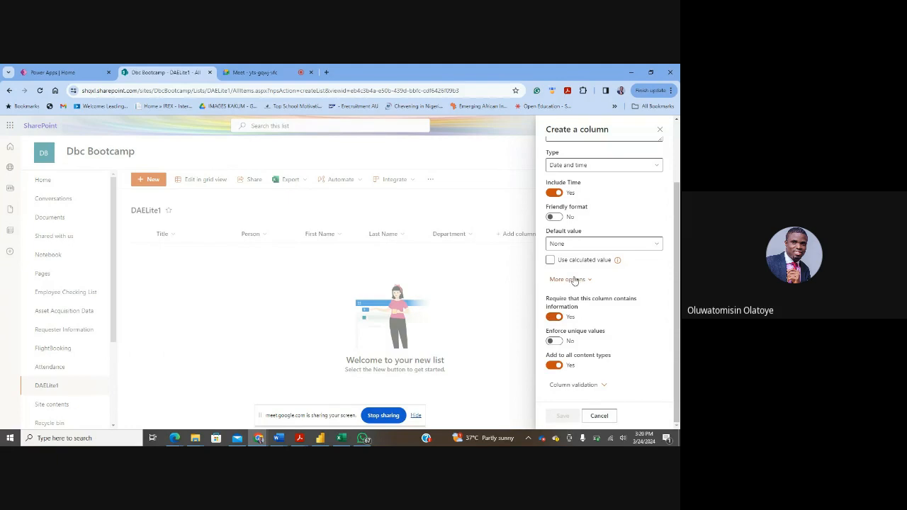
# Name the new date column Date and Time and save it to the list.
pyautogui.scroll(2, 607, 197)
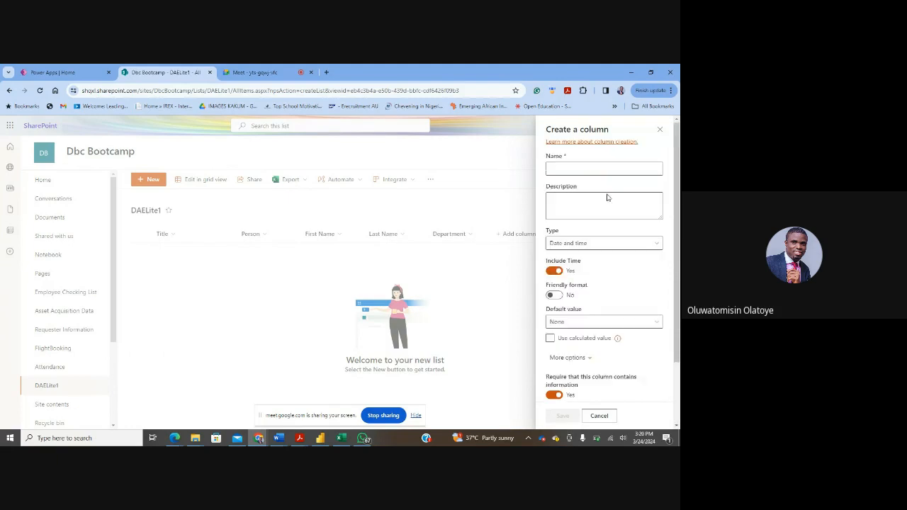
pyautogui.click(598, 168)
pyautogui.write('Date')
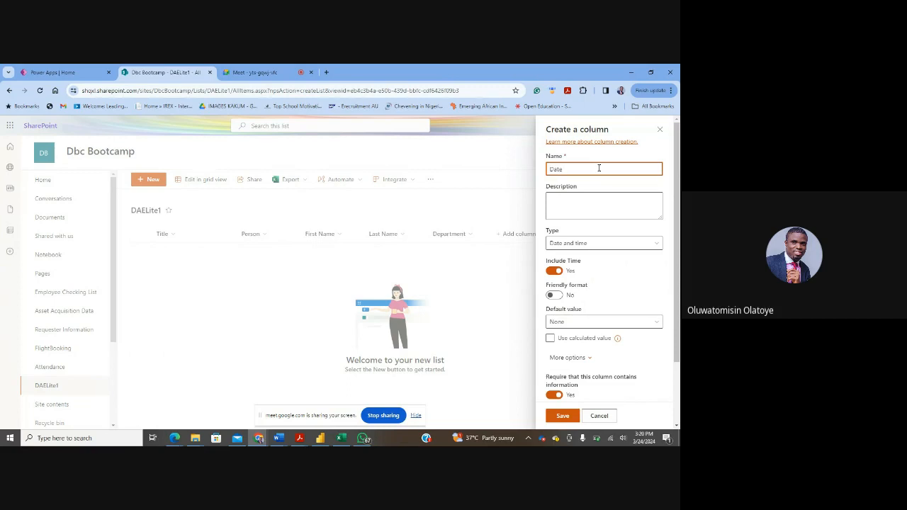
pyautogui.write(' ned')
pyautogui.write('and T')
pyautogui.write('ime')
pyautogui.scroll(-2, 598, 172)
pyautogui.click(561, 416)
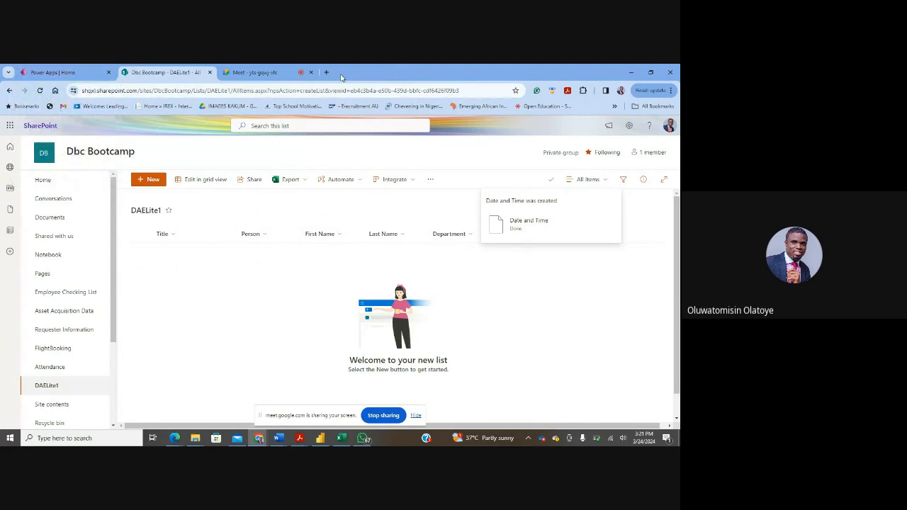
# Switch to Power Apps and look over the home page, including the existing apps and learning modules.
pyautogui.click(65, 74)
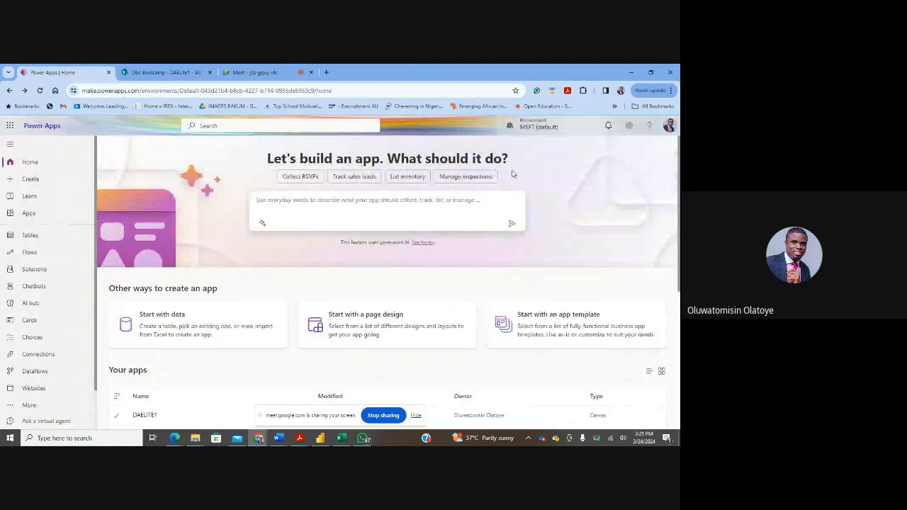
pyautogui.scroll(-1, 592, 193)
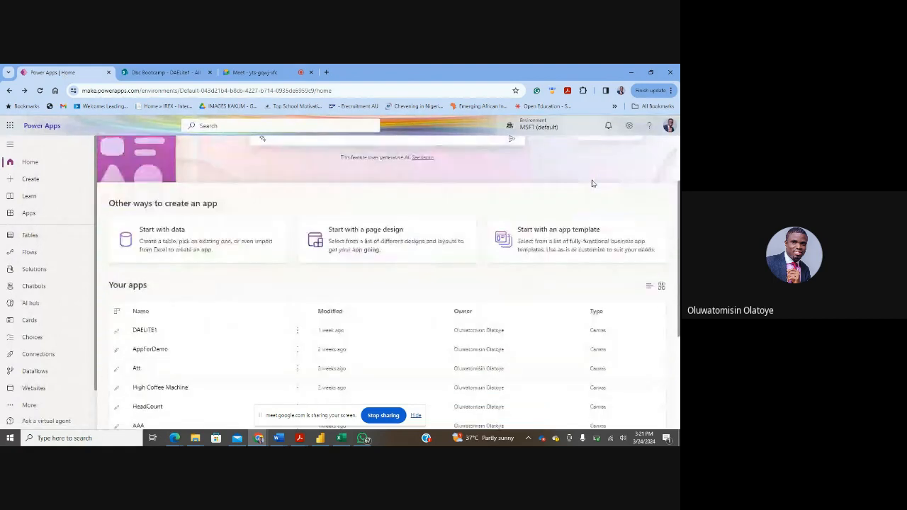
pyautogui.scroll(-2, 593, 183)
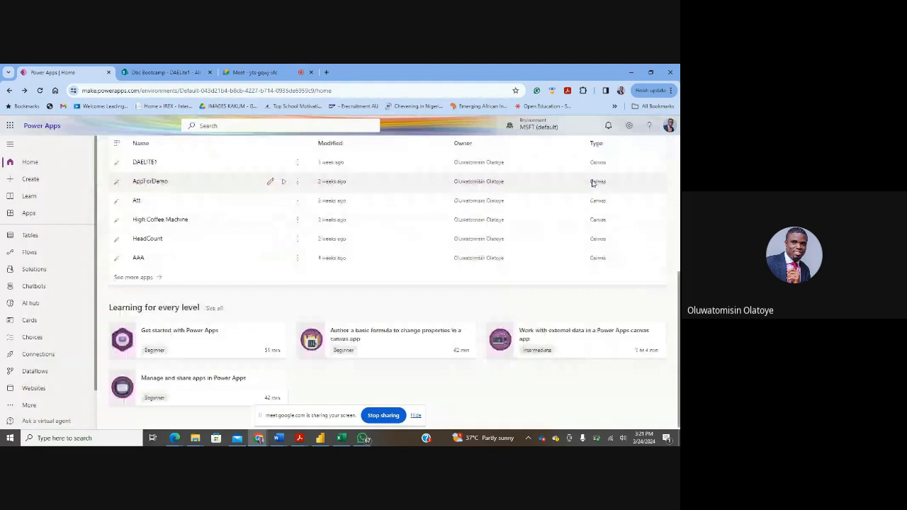
pyautogui.scroll(3, 592, 183)
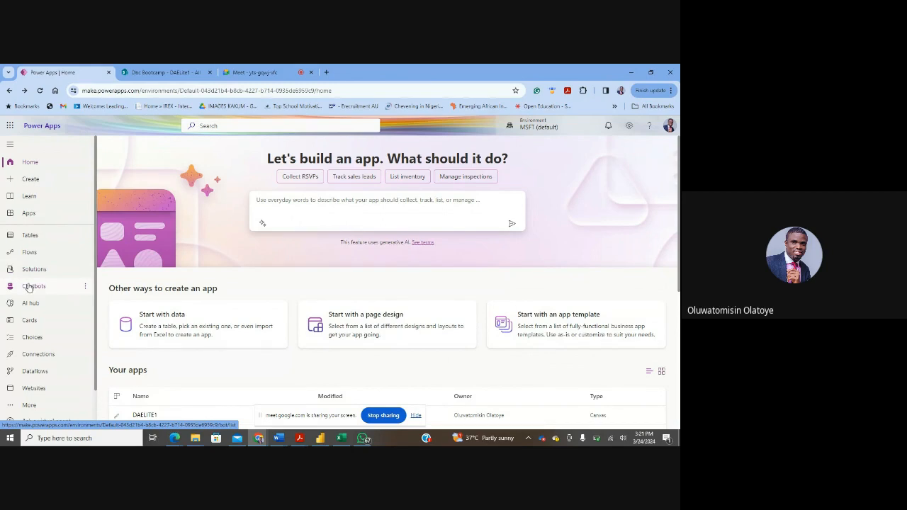
# Browse the list of tables available in the Power Apps environment.
pyautogui.click(31, 236)
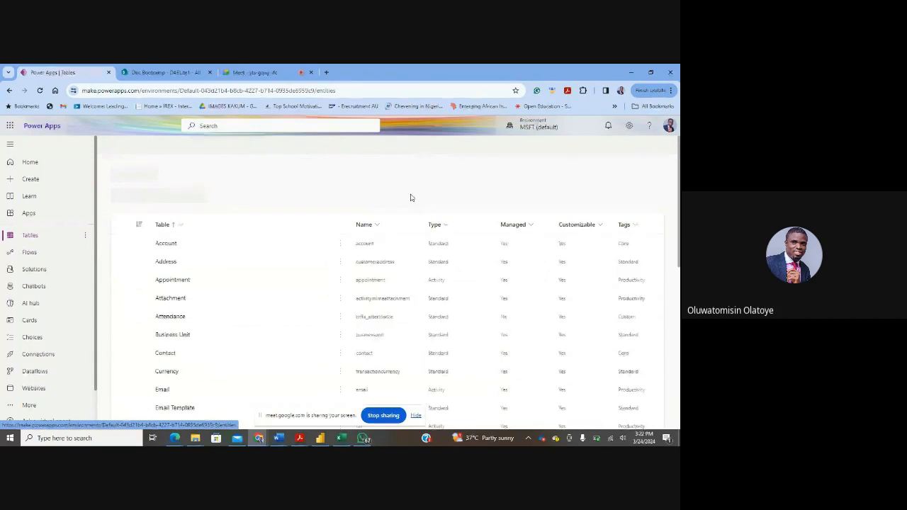
pyautogui.scroll(-5, 266, 258)
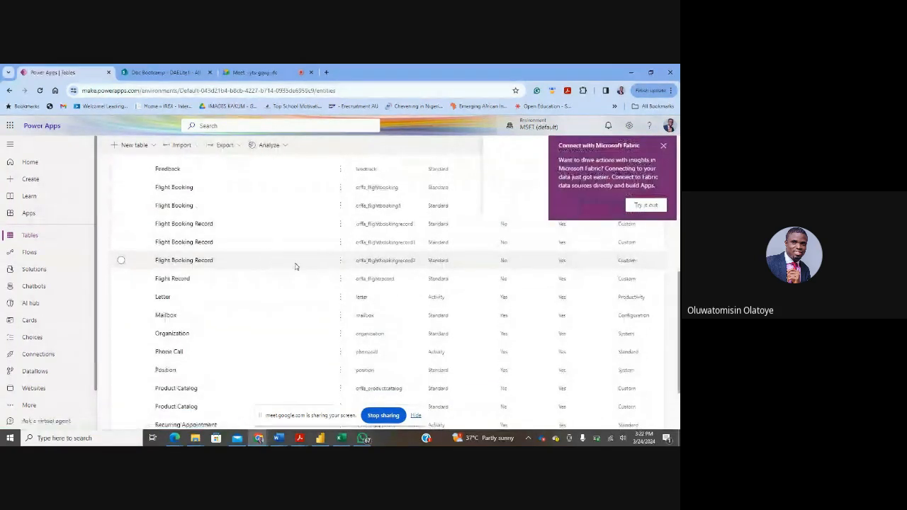
pyautogui.scroll(-1, 293, 266)
pyautogui.scroll(6, 296, 266)
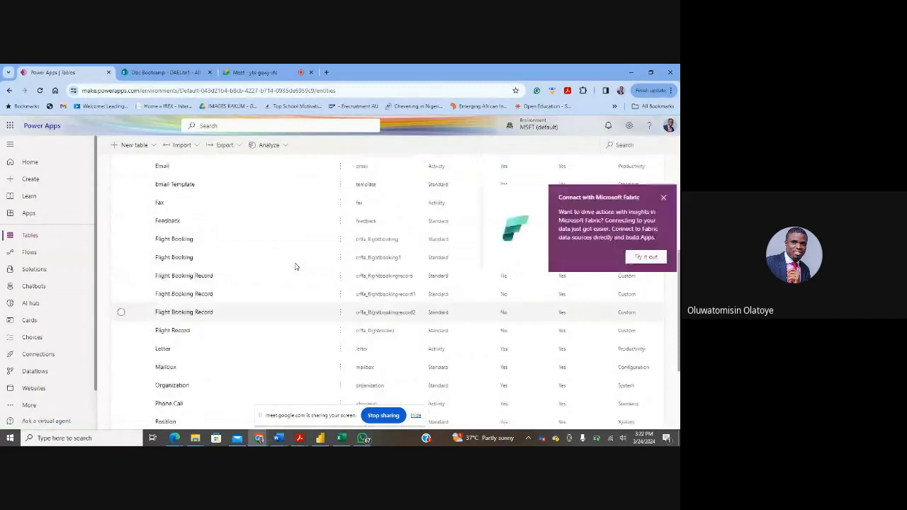
# View the environment's flows and solutions, then return to the home page's app creation options.
pyautogui.click(30, 254)
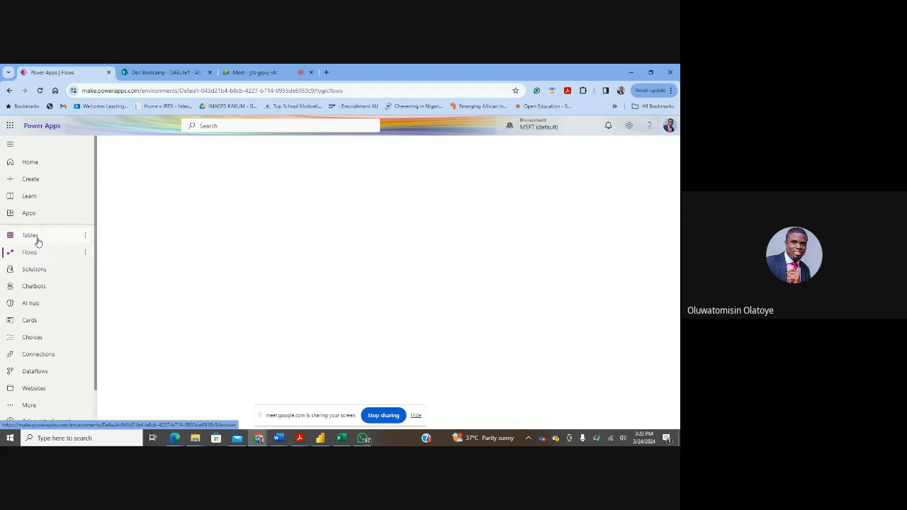
pyautogui.click(37, 269)
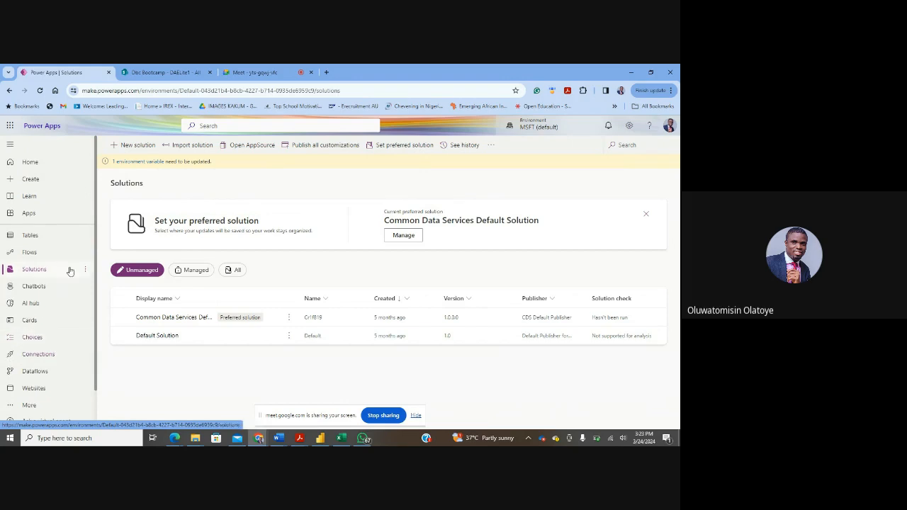
pyautogui.click(33, 164)
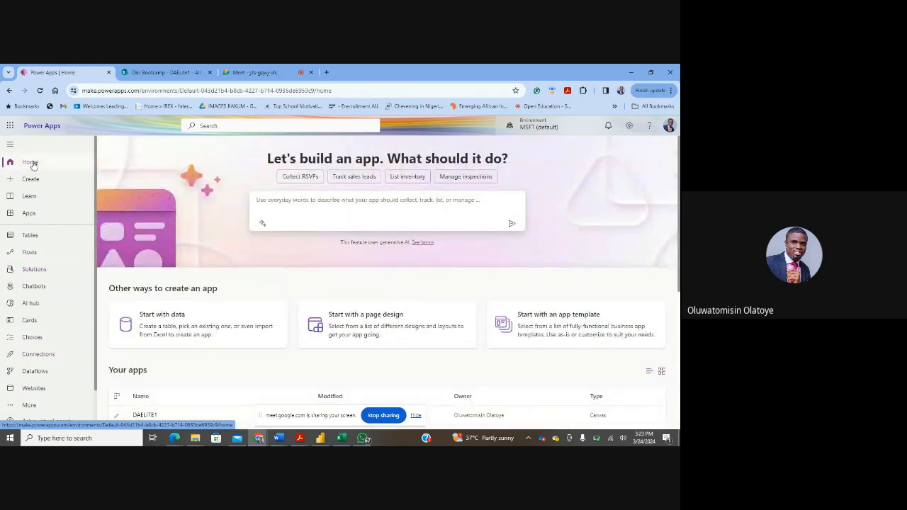
pyautogui.scroll(-1, 445, 314)
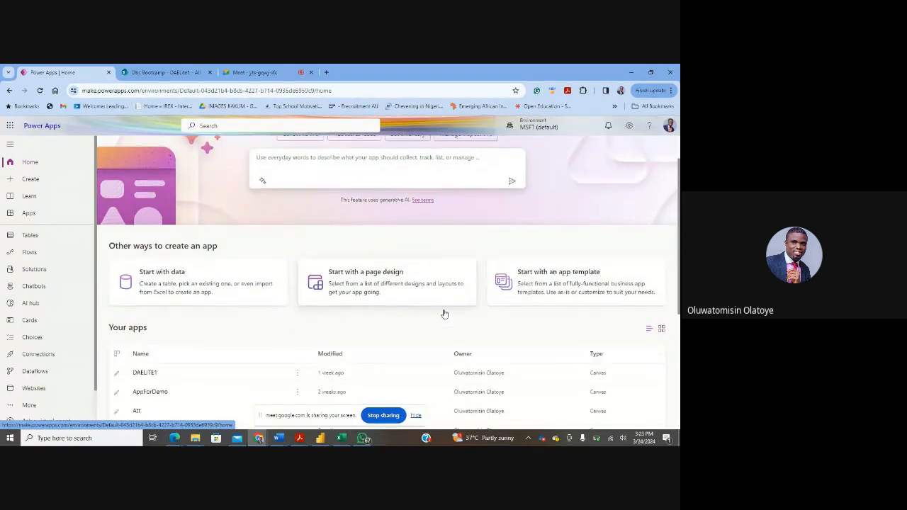
# Start creating a new app with SharePoint as its data source.
pyautogui.scroll(-1, 444, 314)
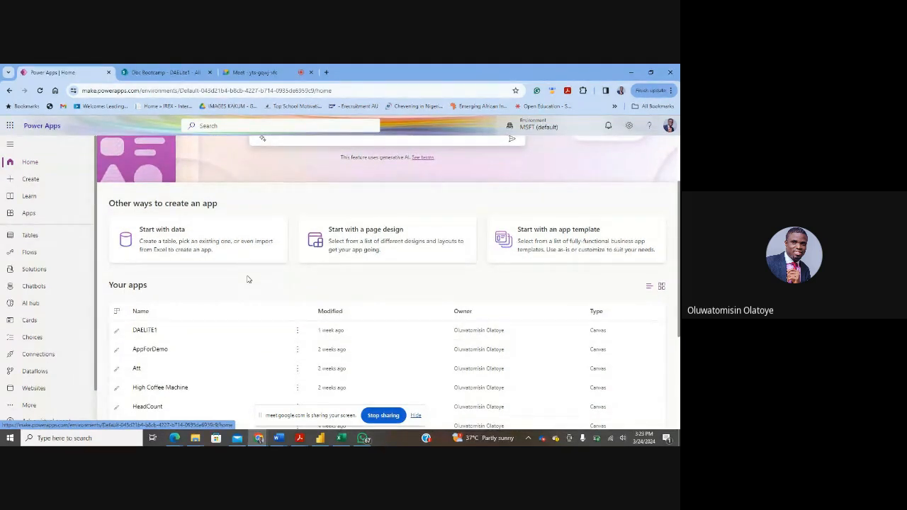
pyautogui.scroll(2, 287, 199)
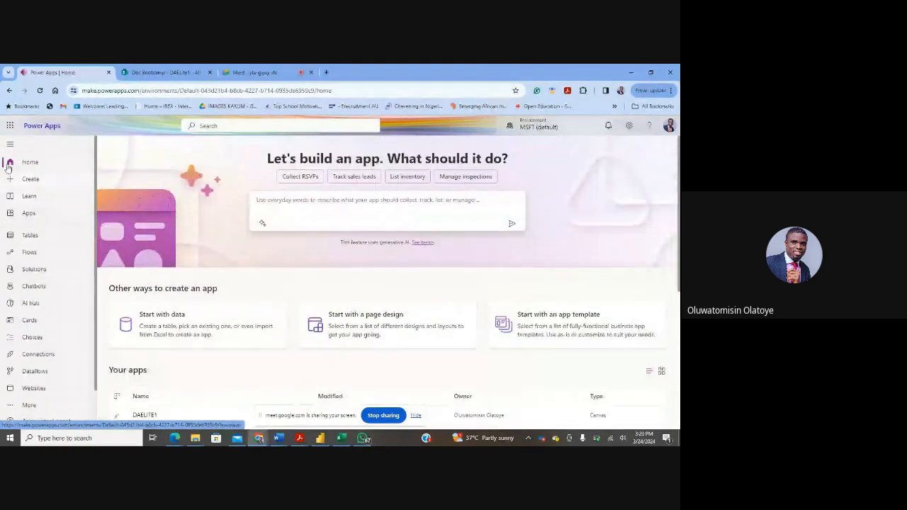
pyautogui.scroll(-2, 279, 277)
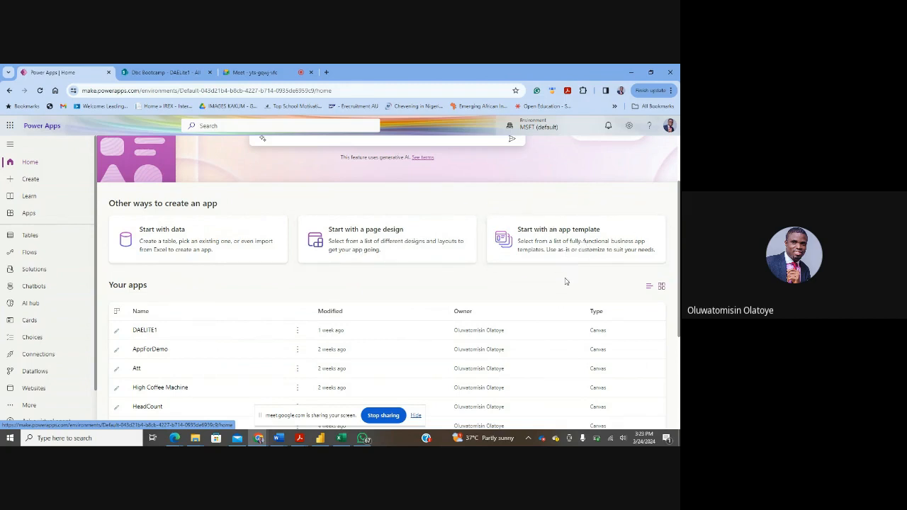
pyautogui.scroll(2, 561, 283)
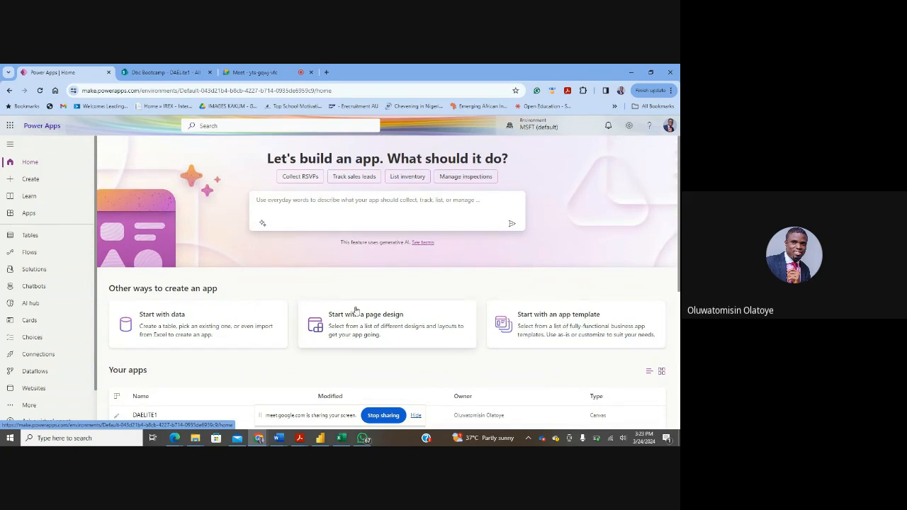
pyautogui.click(34, 181)
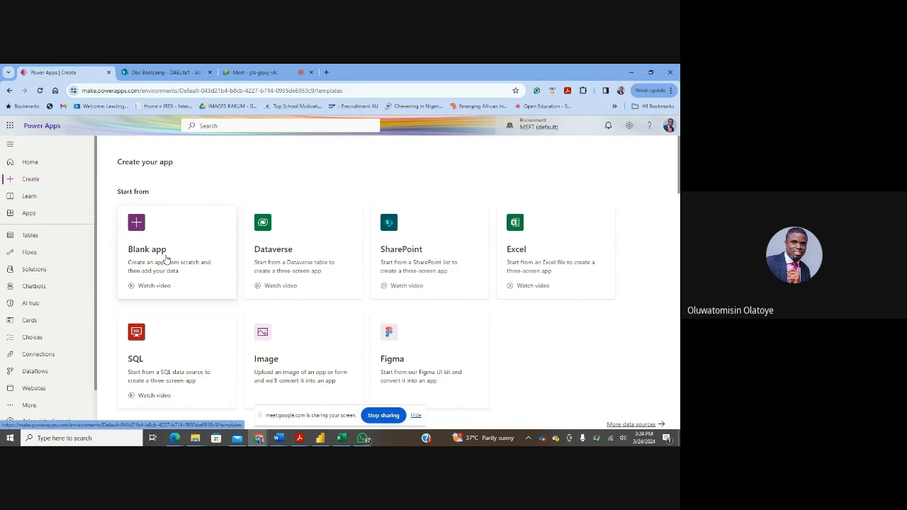
pyautogui.click(417, 255)
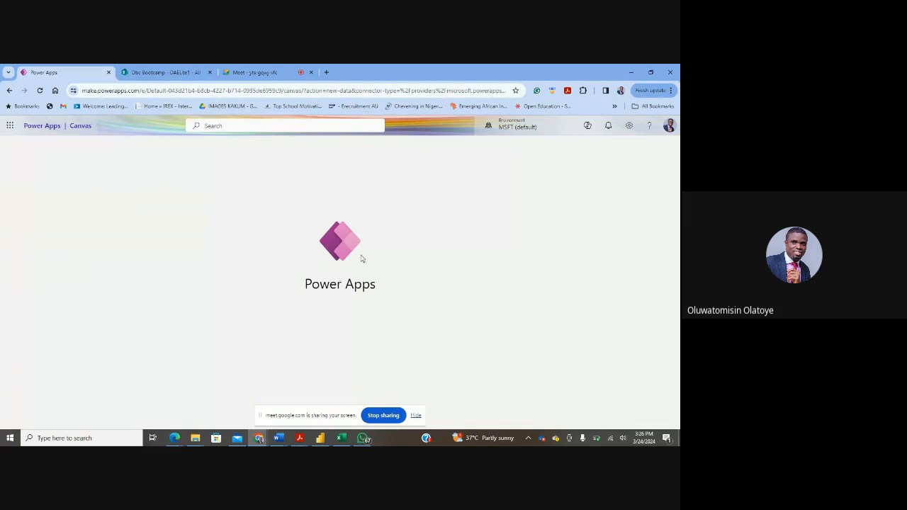
# Switch to the Google Meet call, turn on the camera, and return to Power Apps.
pyautogui.click(276, 72)
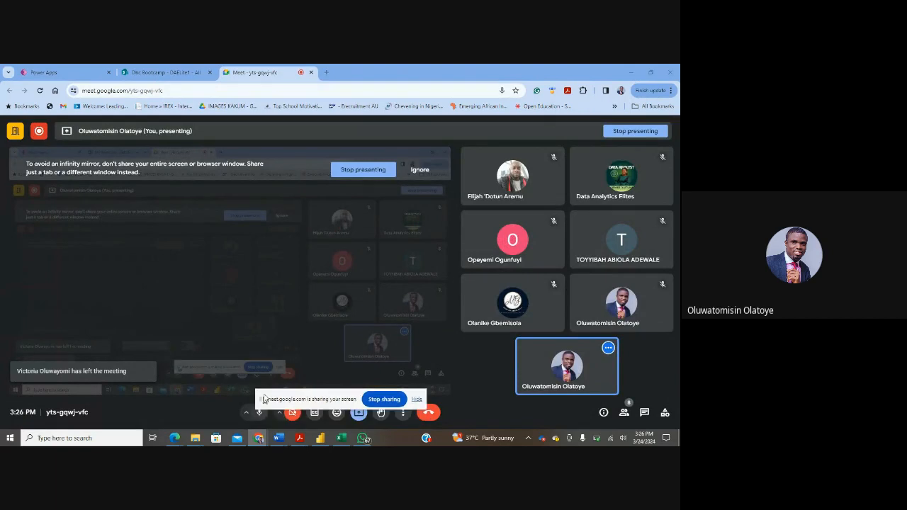
pyautogui.moveTo(261, 418); pyautogui.dragTo(468, 417)
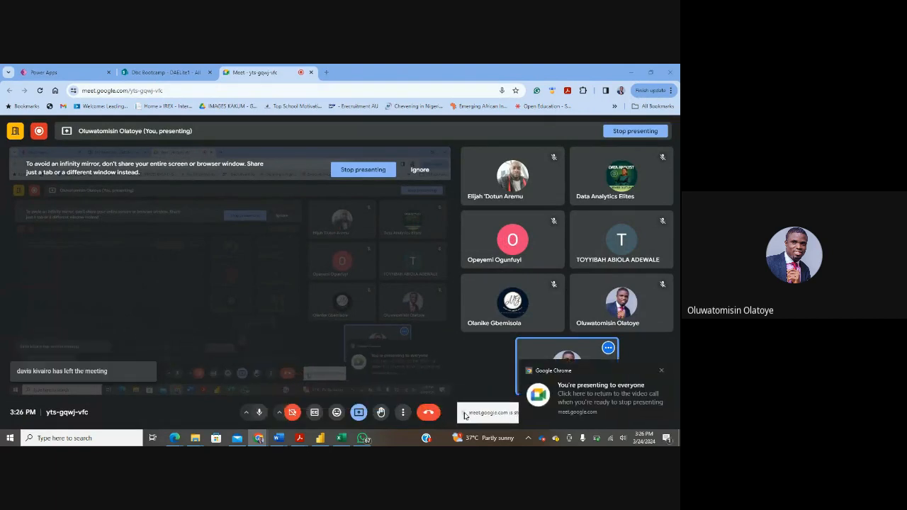
pyautogui.click(295, 419)
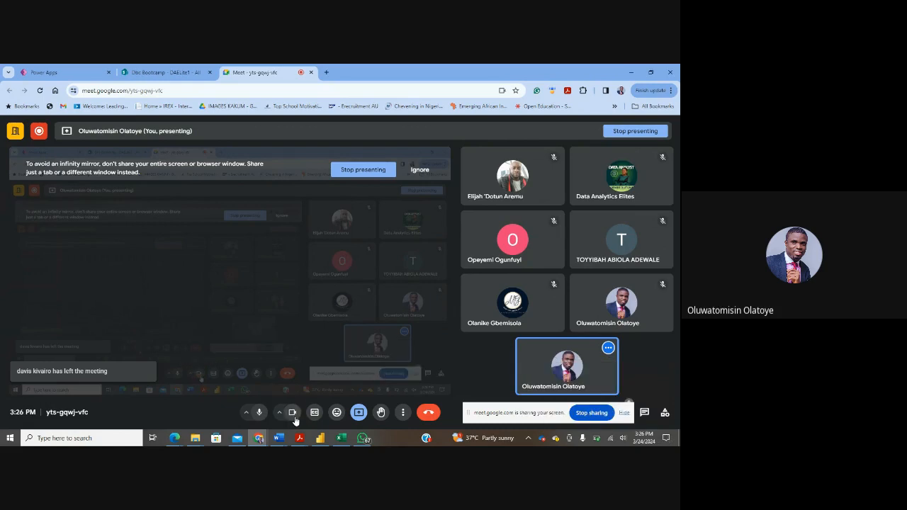
pyautogui.click(37, 72)
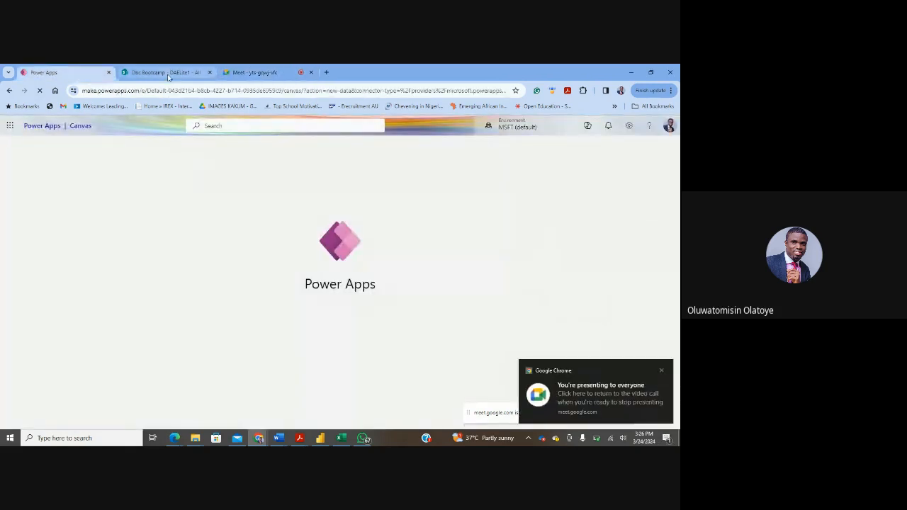
pyautogui.click(259, 73)
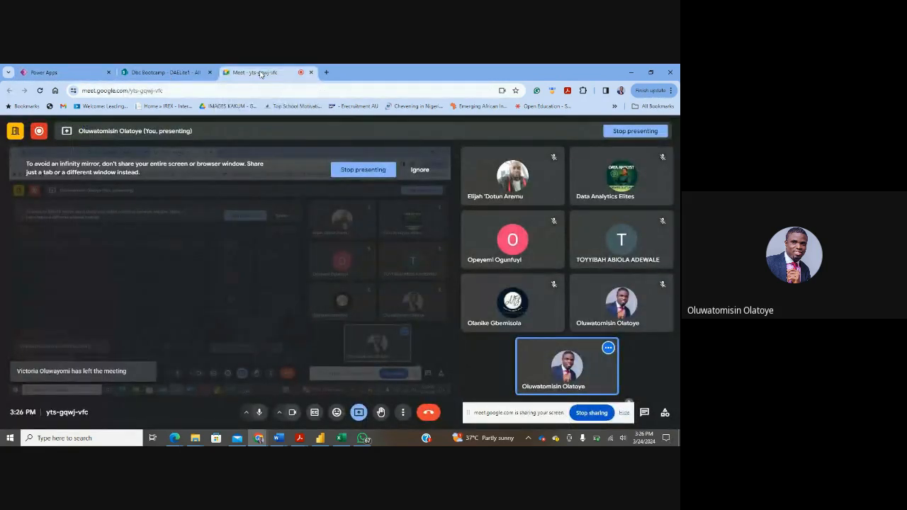
pyautogui.click(77, 74)
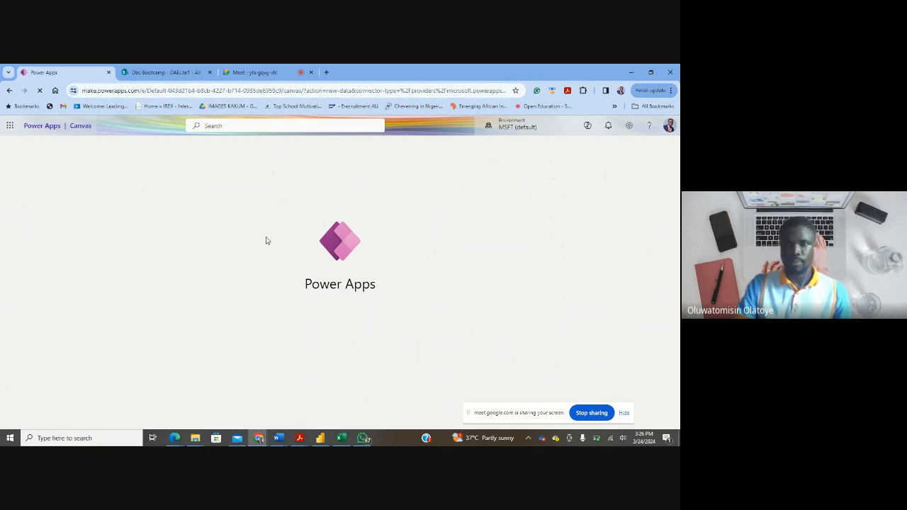
# Reload the page, connect the app to the DAELite1 list on the Dbc Bootcamp SharePoint site, and skip the welcome dialog.
pyautogui.click(40, 91)
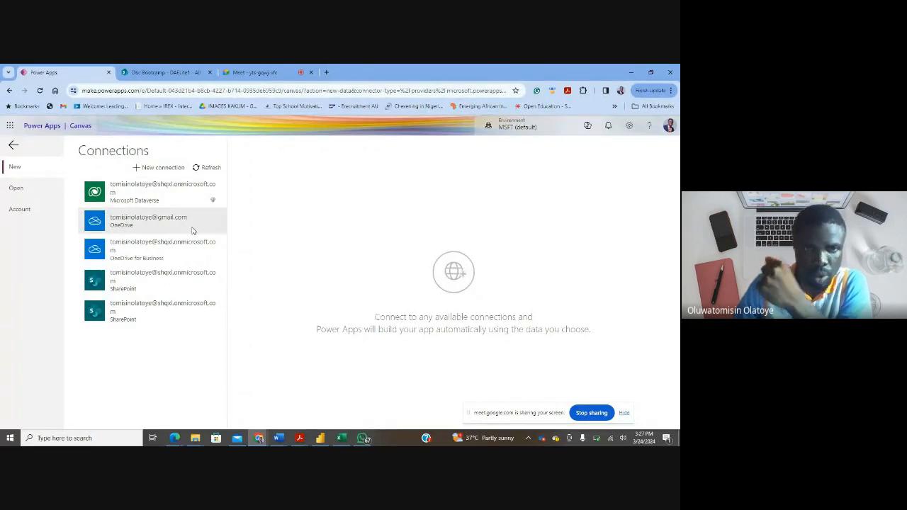
pyautogui.click(149, 279)
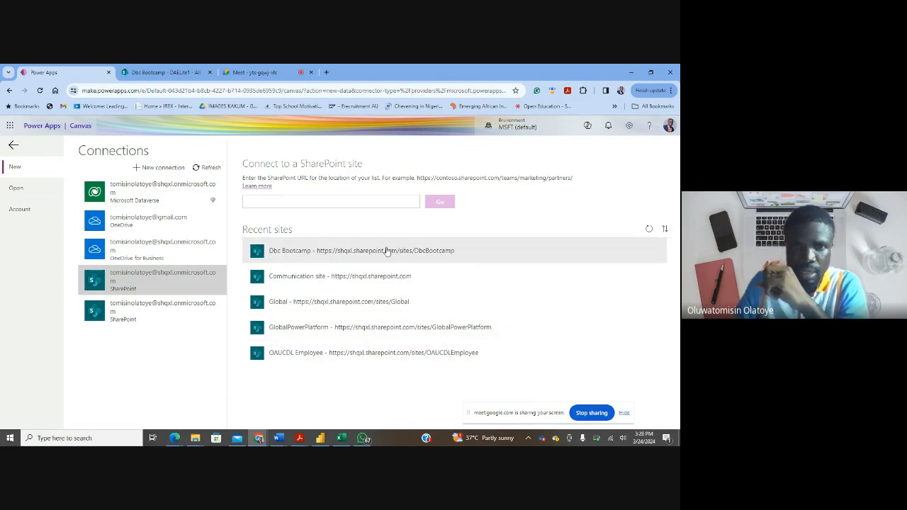
pyautogui.click(299, 253)
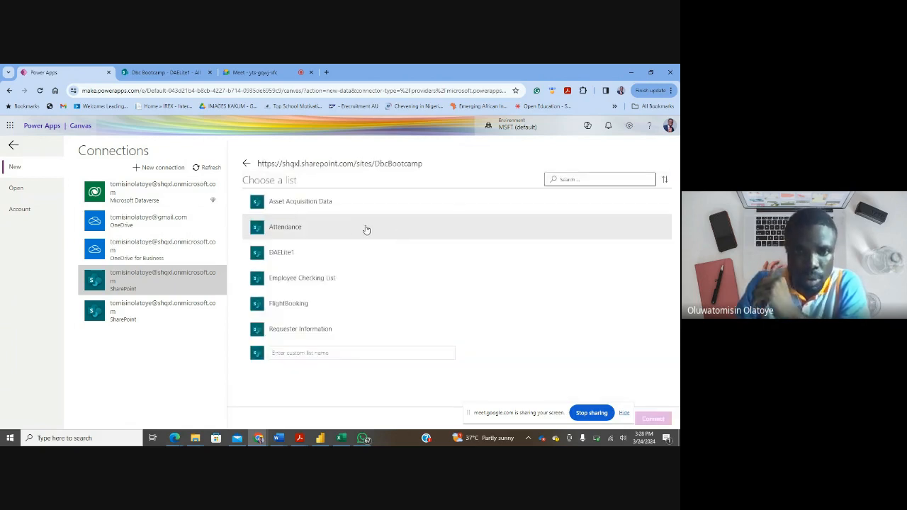
pyautogui.click(287, 256)
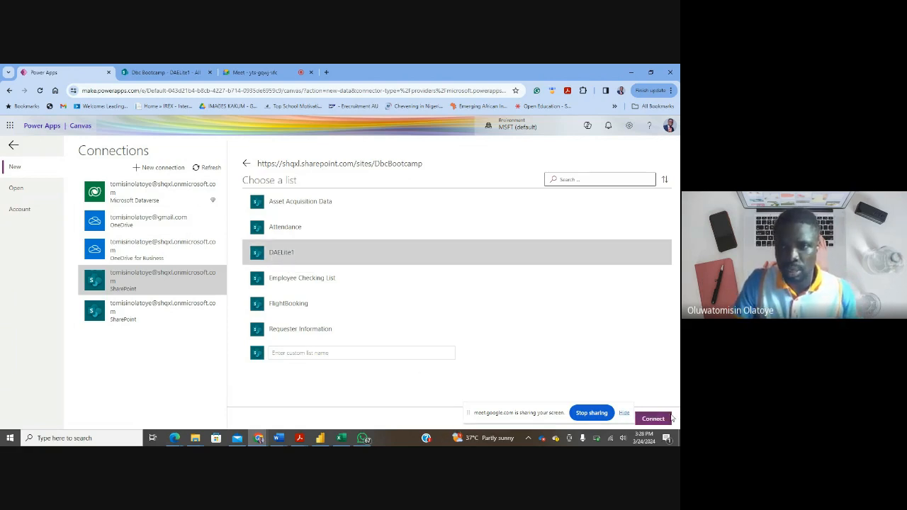
pyautogui.click(652, 418)
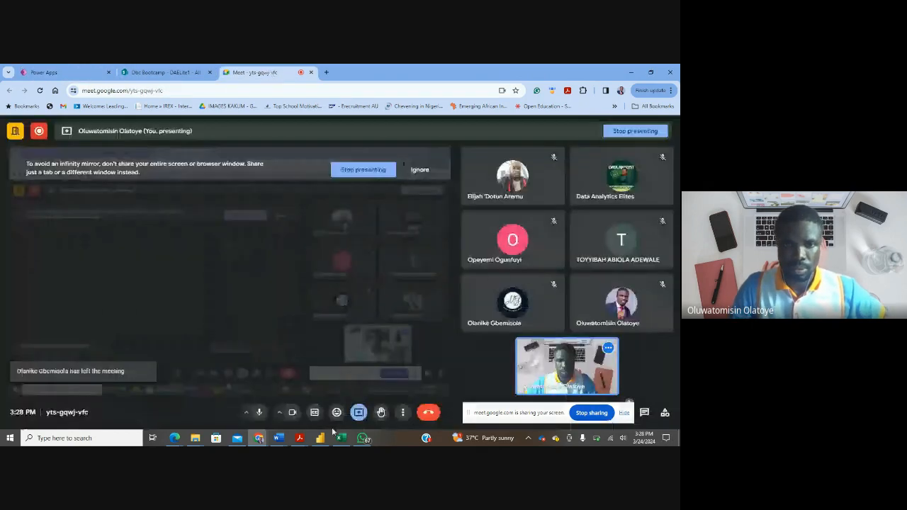
pyautogui.click(84, 73)
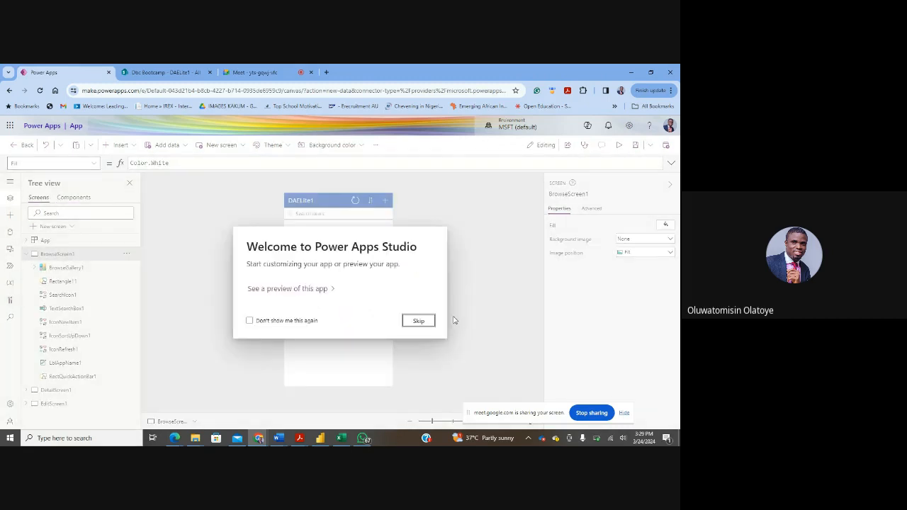
pyautogui.click(419, 322)
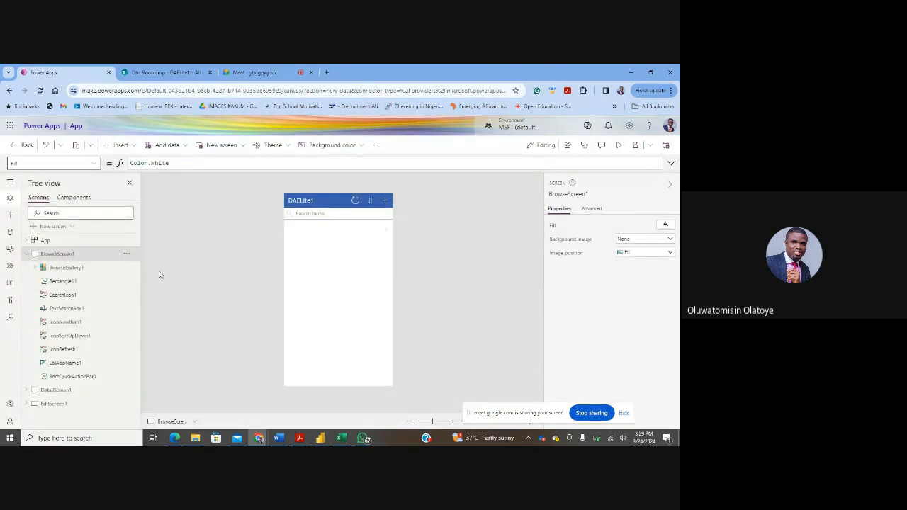
# Collapse BrowseScreen1 in the tree view and examine the fields on DetailScreen1 and EditScreen1.
pyautogui.click(26, 254)
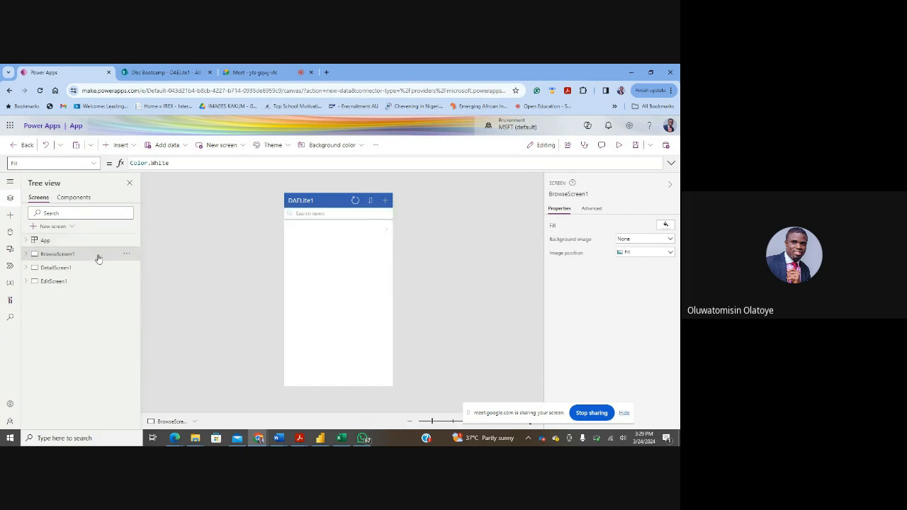
pyautogui.click(53, 267)
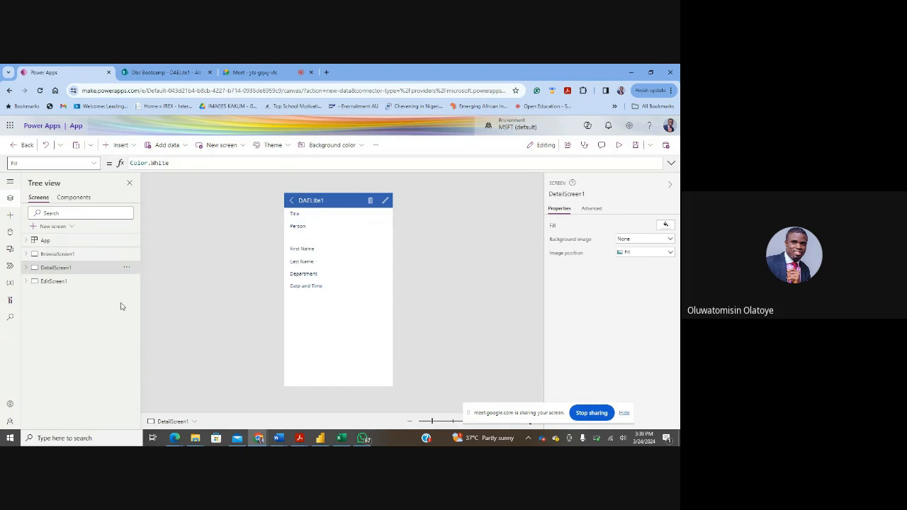
pyautogui.click(51, 281)
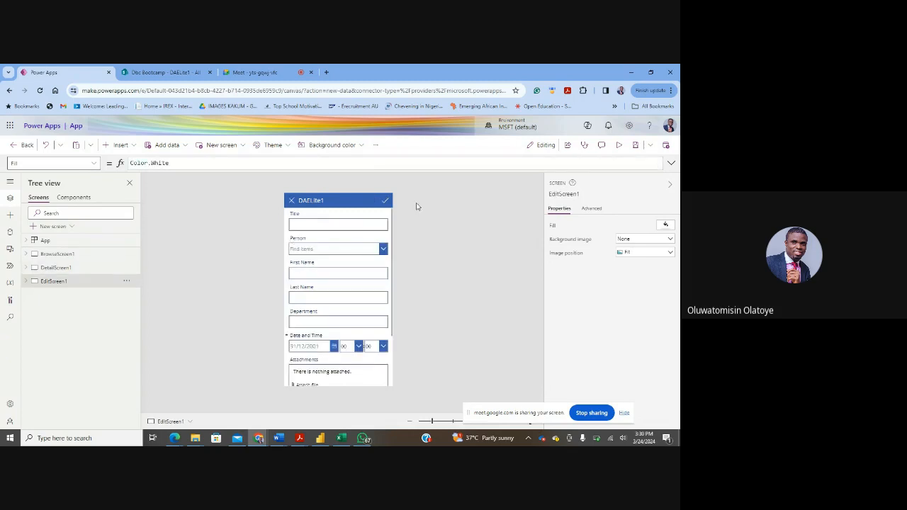
pyautogui.scroll(-2, 362, 230)
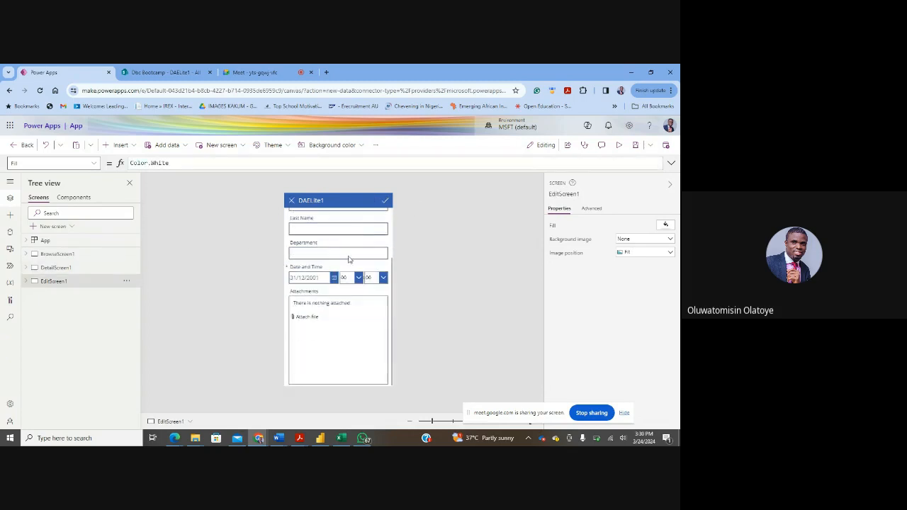
pyautogui.scroll(2, 348, 259)
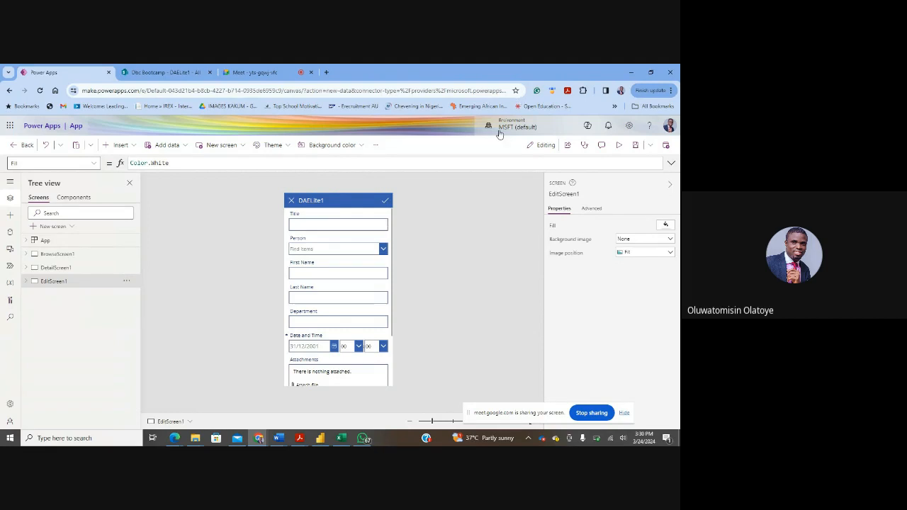
pyautogui.scroll(-2, 347, 238)
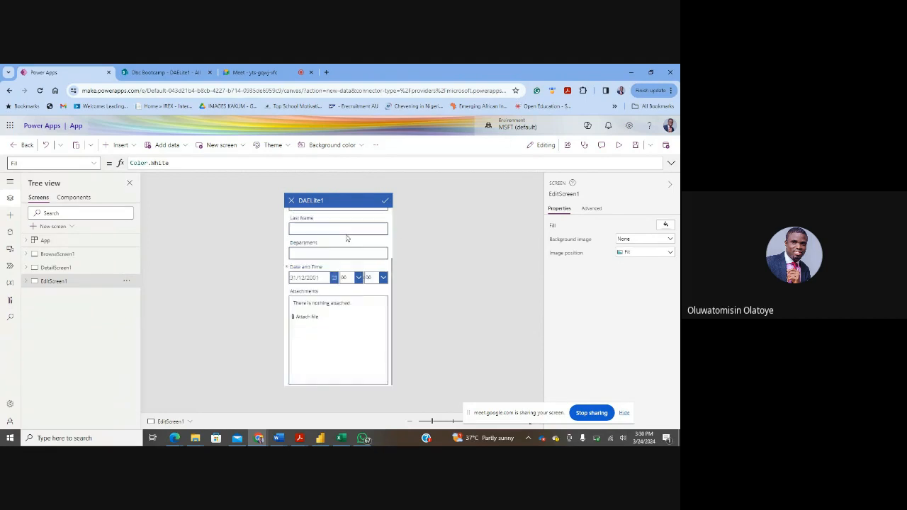
pyautogui.scroll(2, 347, 238)
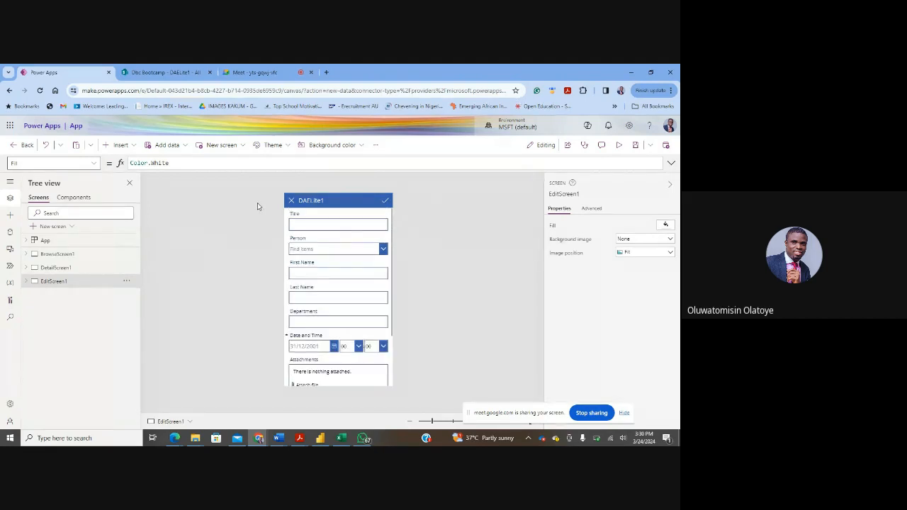
# Return to BrowseScreen1 and apply the Forest theme to the app.
pyautogui.click(49, 256)
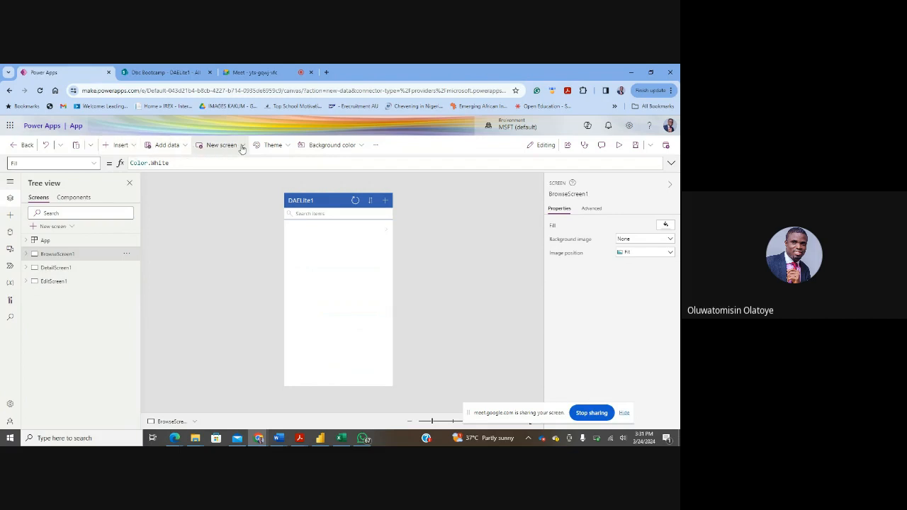
pyautogui.click(289, 145)
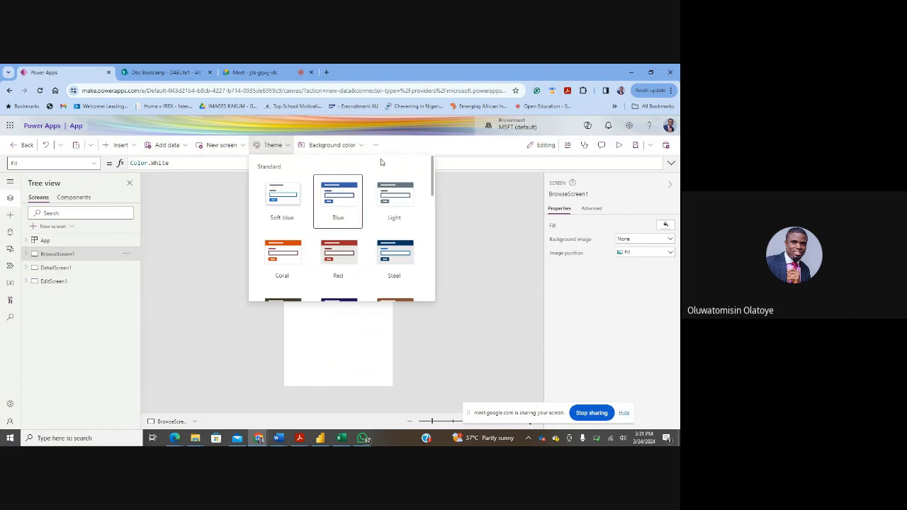
pyautogui.scroll(-1, 377, 181)
pyautogui.scroll(-1, 375, 182)
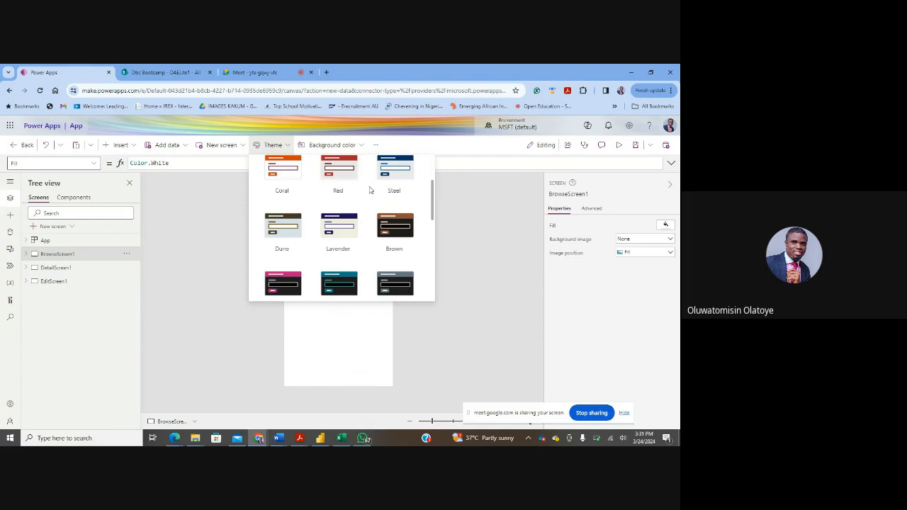
pyautogui.scroll(-2, 369, 190)
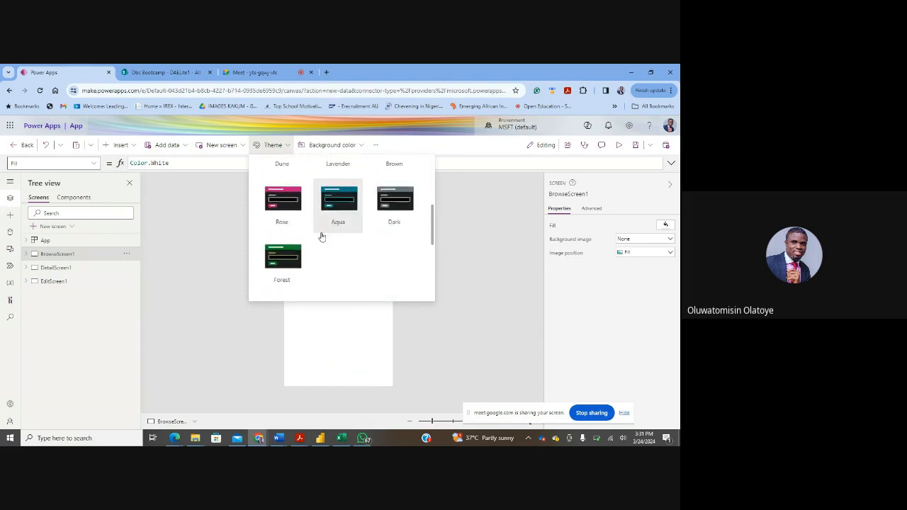
pyautogui.click(282, 255)
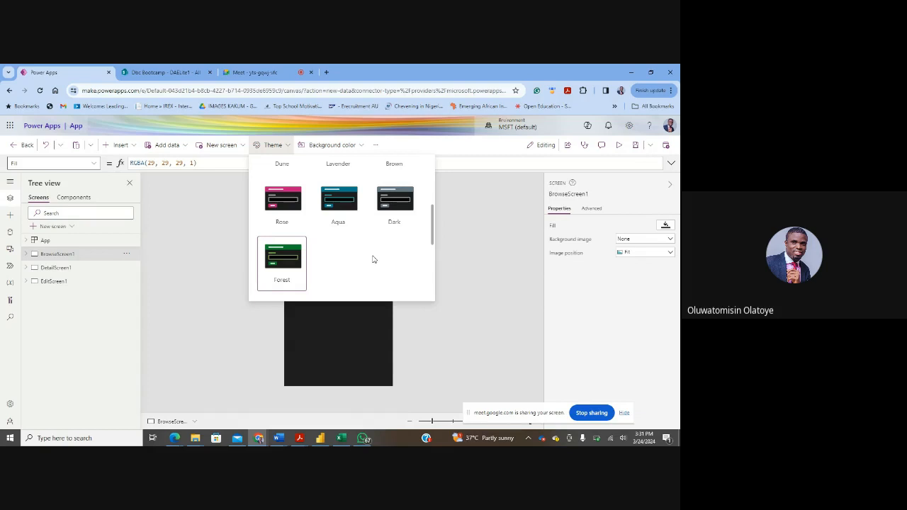
pyautogui.click(438, 263)
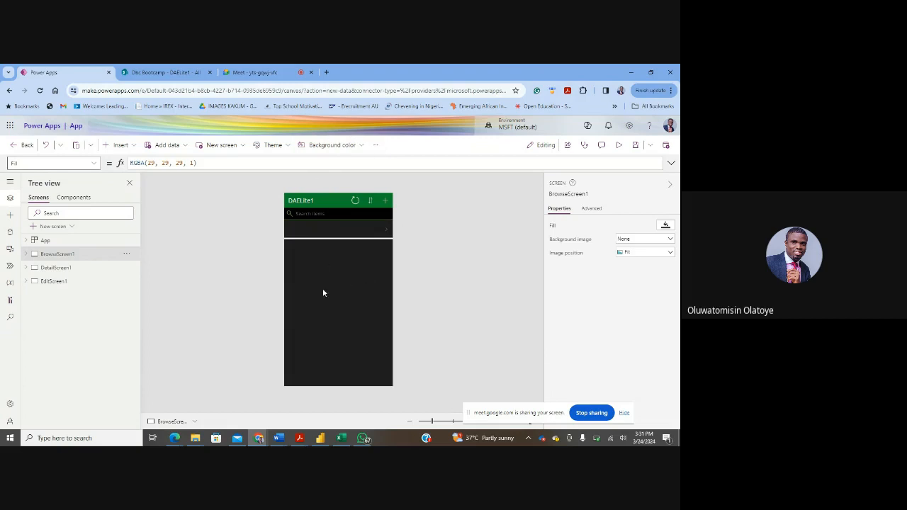
# Set the background colour of BrowseScreen1 to white from the standard colours and dismiss the low-battery notice.
pyautogui.click(358, 147)
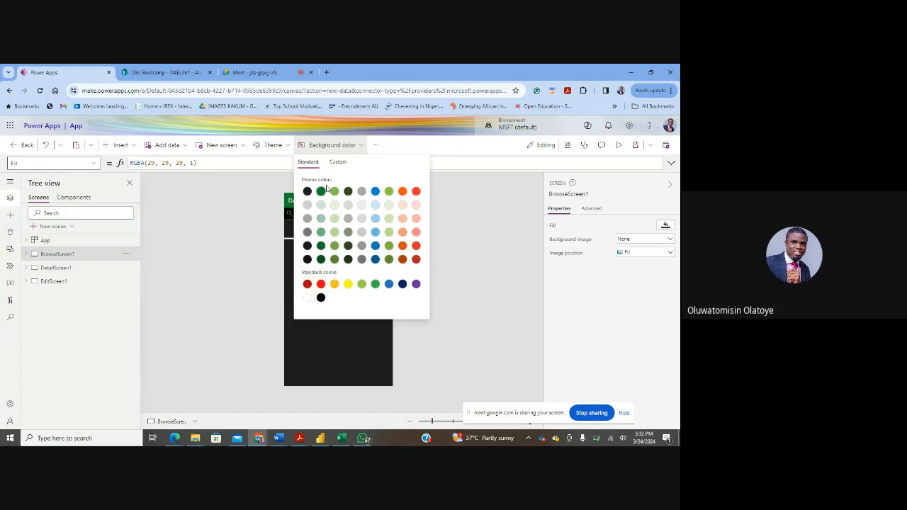
pyautogui.click(344, 160)
pyautogui.click(339, 140)
pyautogui.click(338, 162)
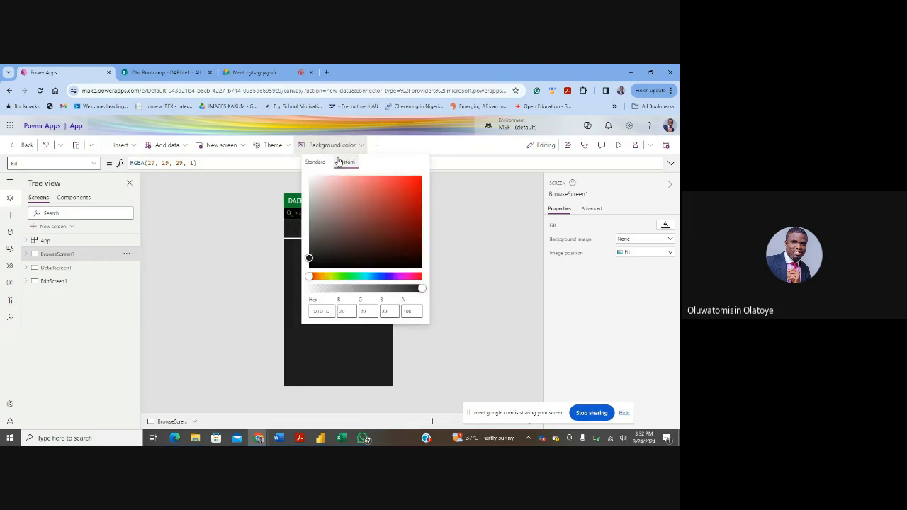
pyautogui.click(318, 162)
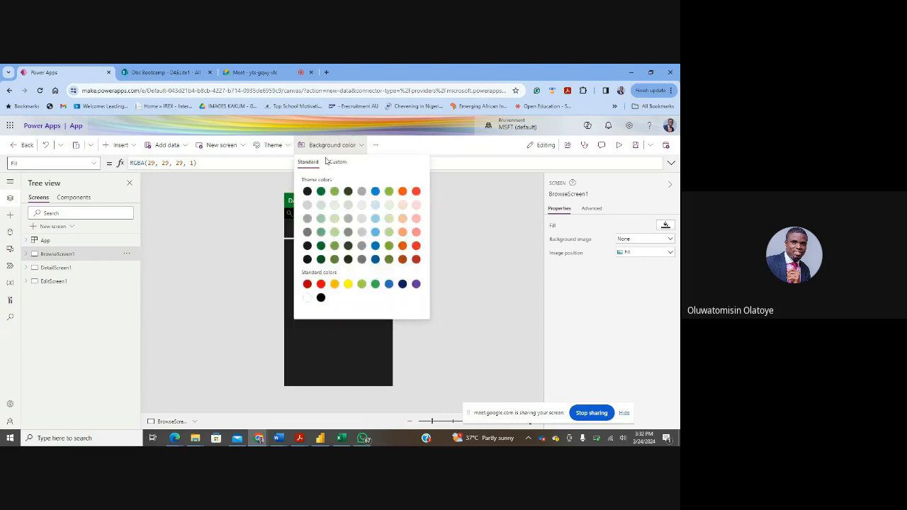
pyautogui.click(307, 297)
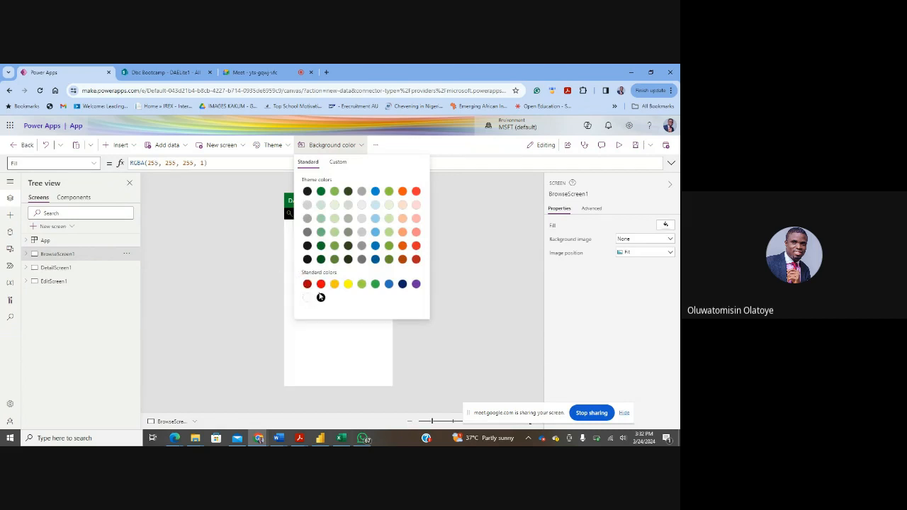
pyautogui.click(489, 221)
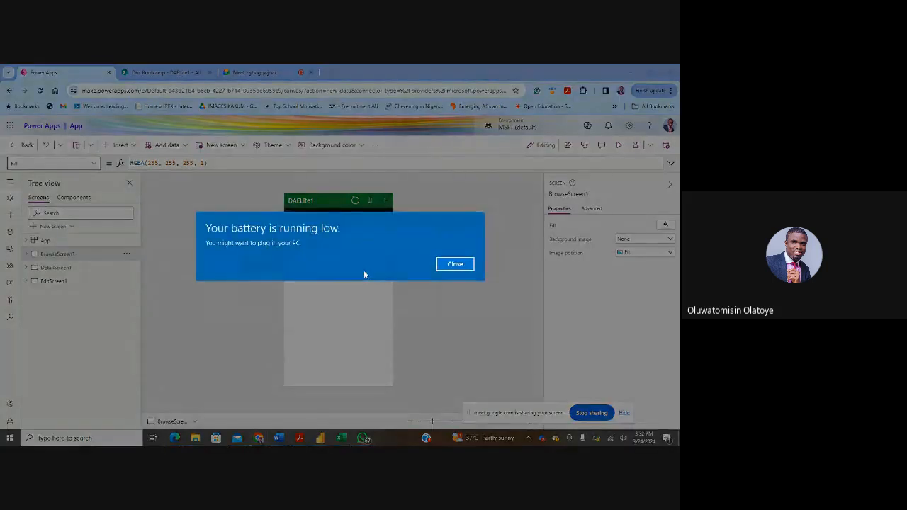
pyautogui.click(447, 266)
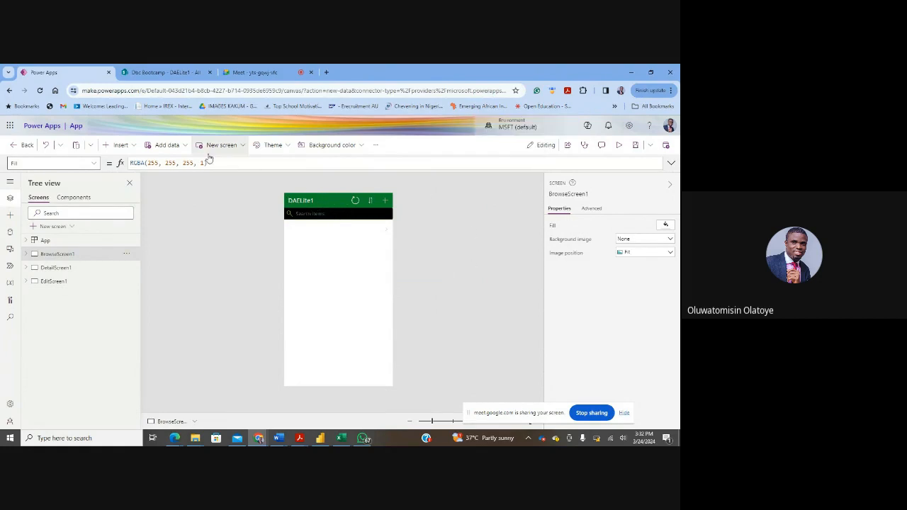
# Look through the available screen templates and add a new Blank screen to the app.
pyautogui.click(243, 146)
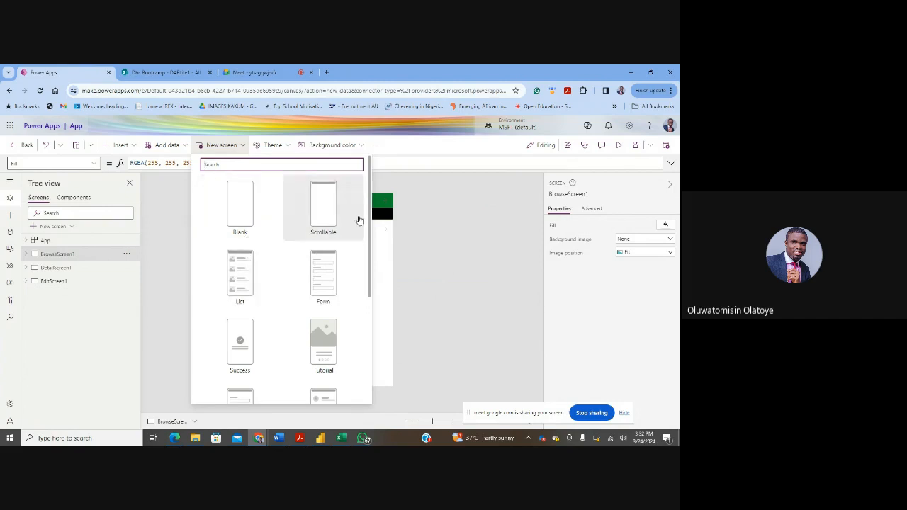
pyautogui.scroll(-3, 357, 227)
pyautogui.scroll(3, 351, 195)
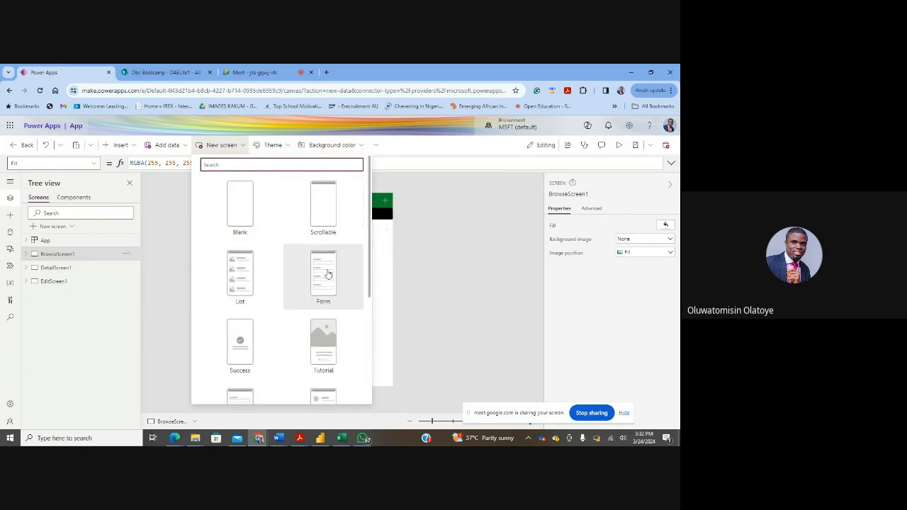
pyautogui.scroll(-2, 273, 263)
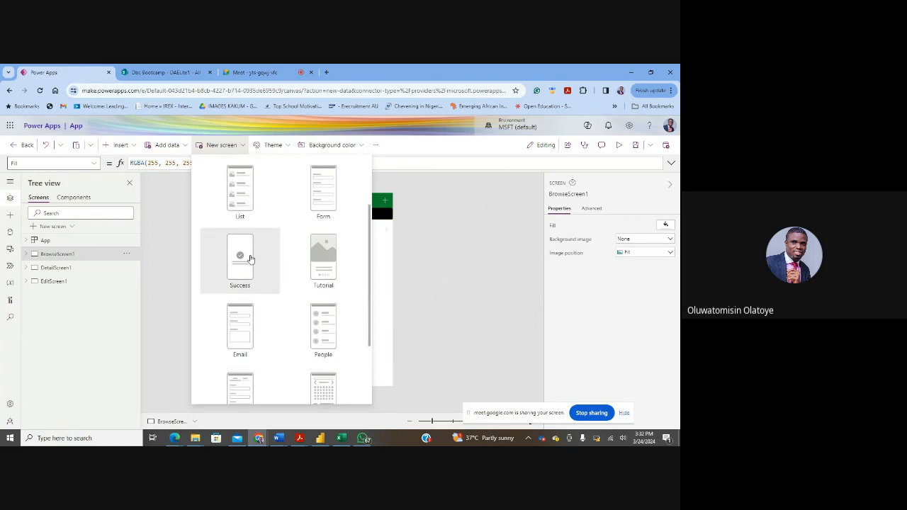
pyautogui.scroll(-3, 298, 232)
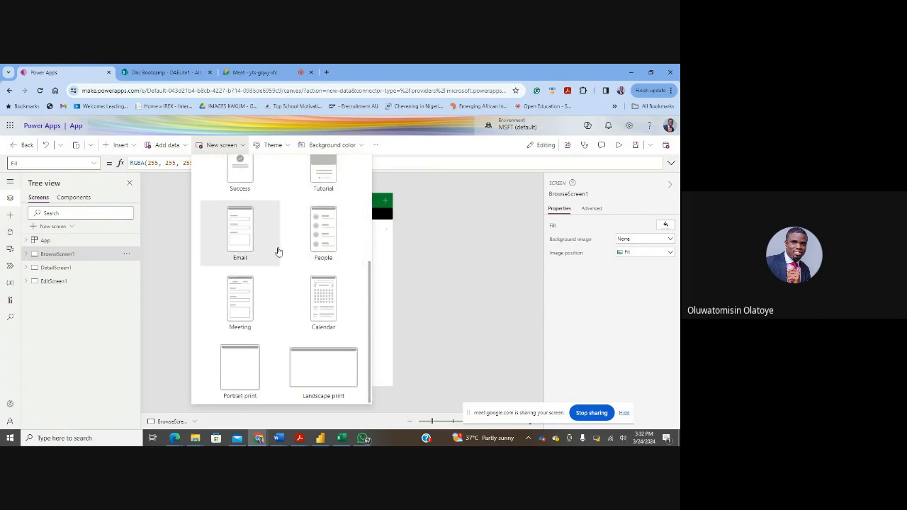
pyautogui.scroll(3, 262, 279)
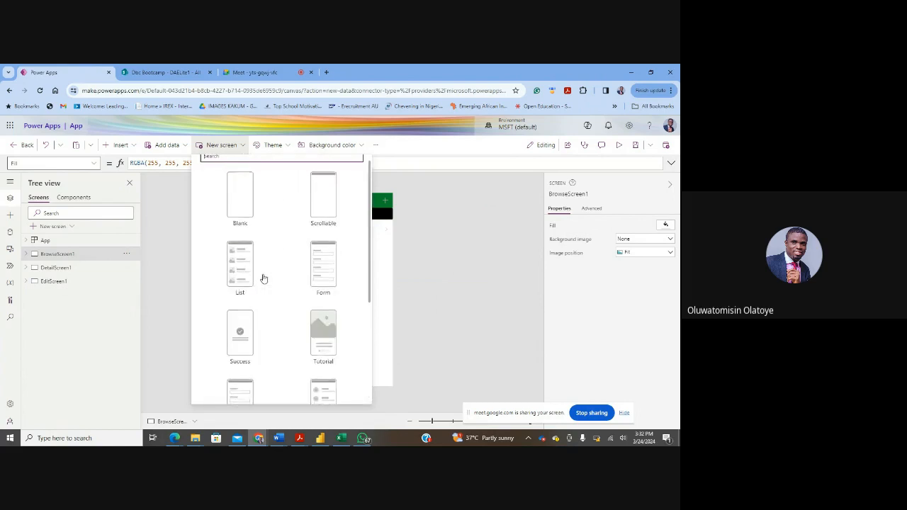
pyautogui.click(243, 205)
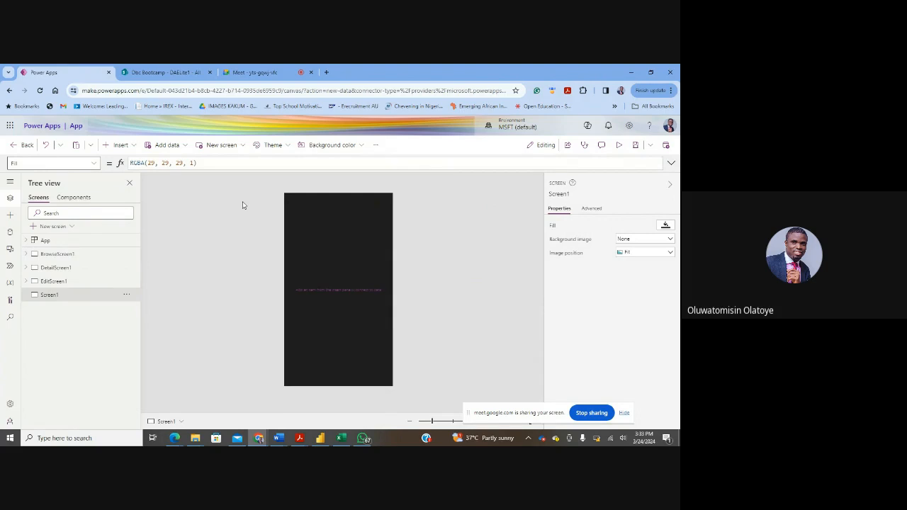
# Set the background colour of the new blank screen to white.
pyautogui.click(358, 145)
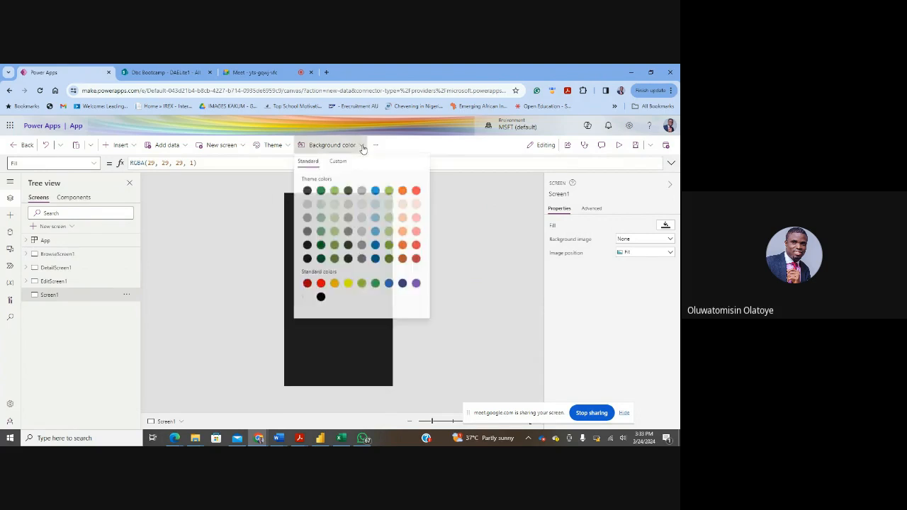
pyautogui.click(307, 298)
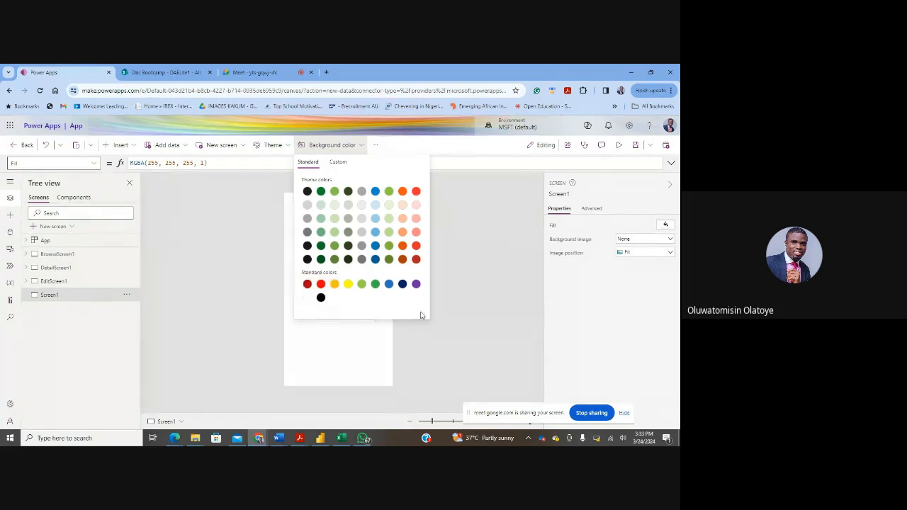
pyautogui.click(458, 310)
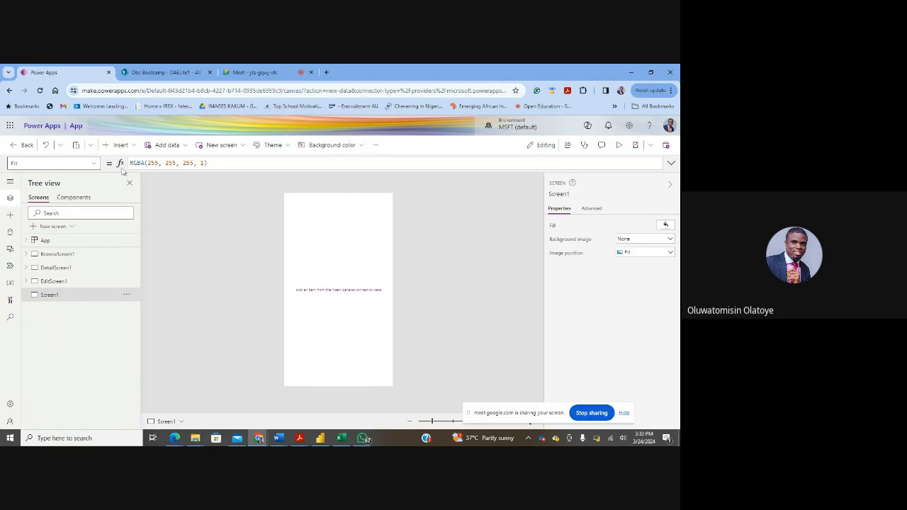
# Insert a Button control from the Input category onto the blank screen.
pyautogui.click(134, 146)
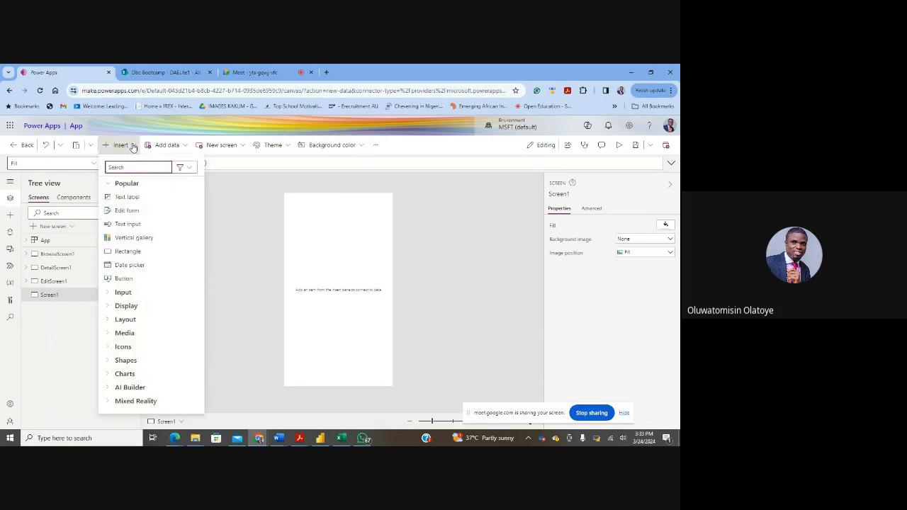
pyautogui.click(110, 185)
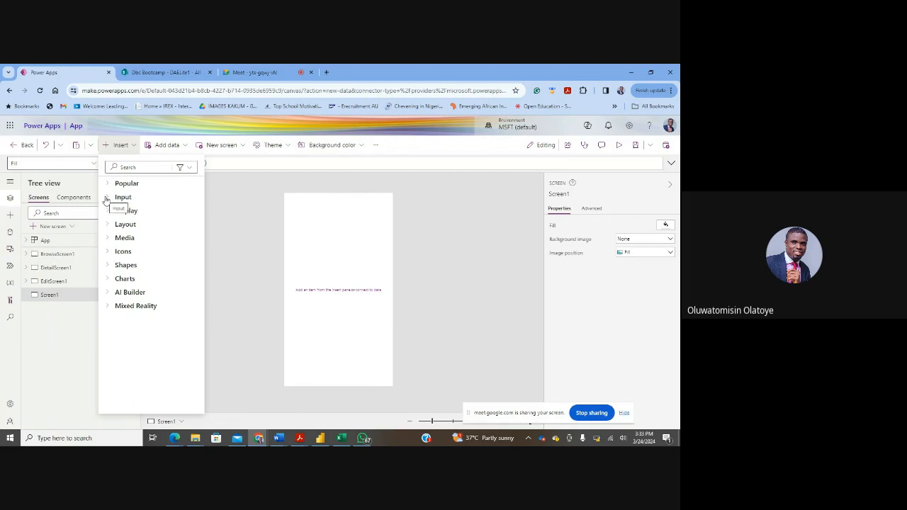
pyautogui.click(107, 197)
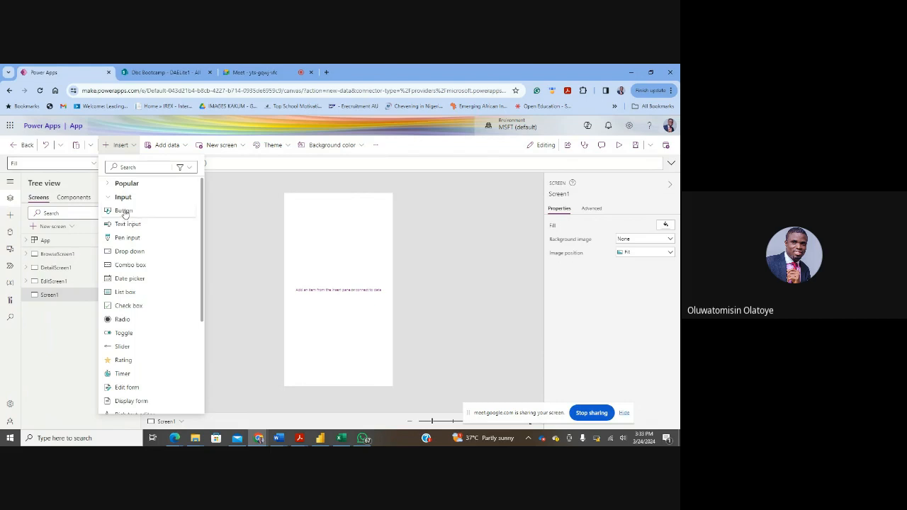
pyautogui.click(125, 213)
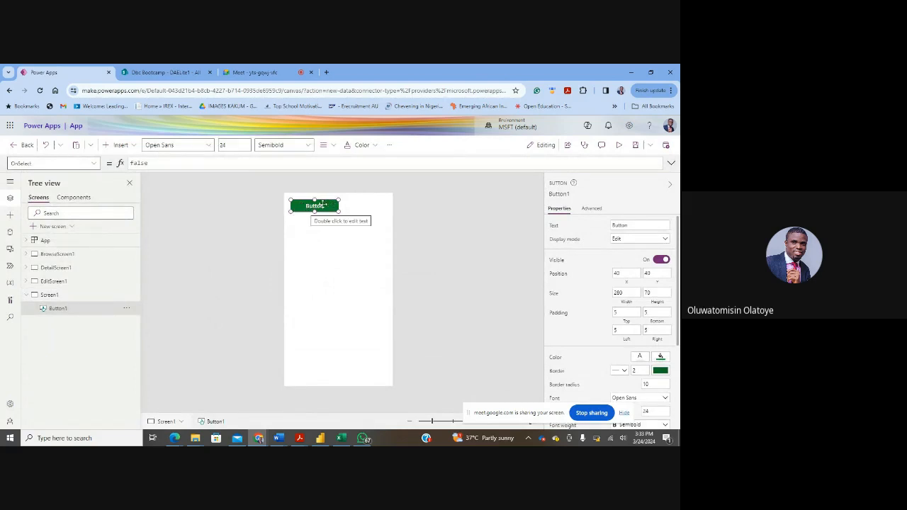
# Insert a Text input control, place it below the button, and enter "DA Elites" in it.
pyautogui.click(136, 149)
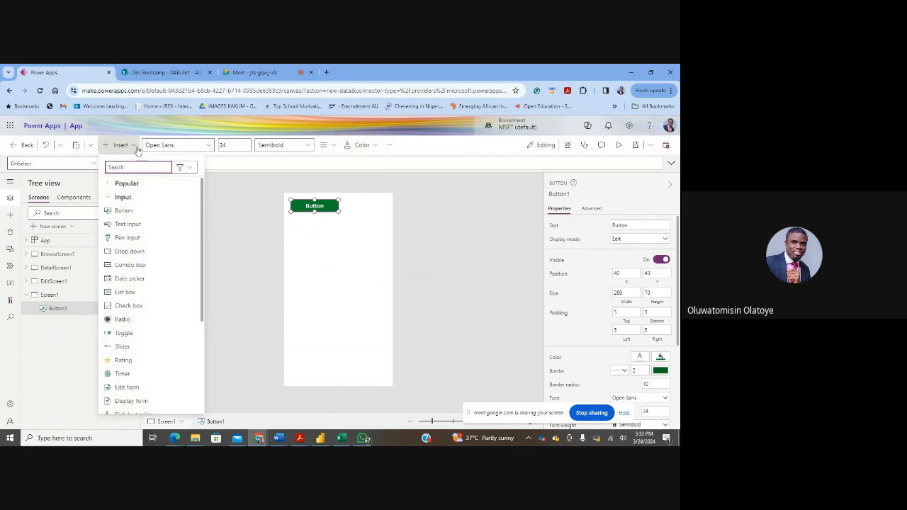
pyautogui.click(150, 208)
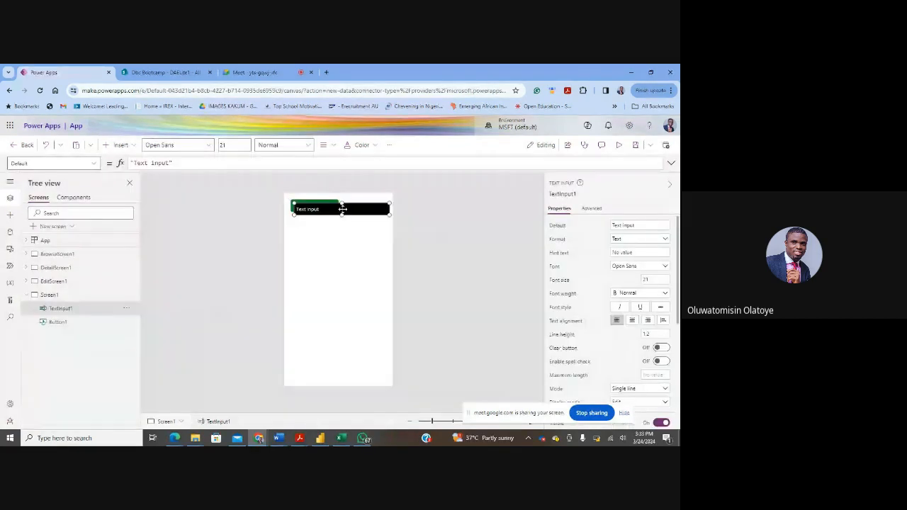
pyautogui.moveTo(342, 209); pyautogui.dragTo(327, 240)
pyautogui.doubleClick(326, 238)
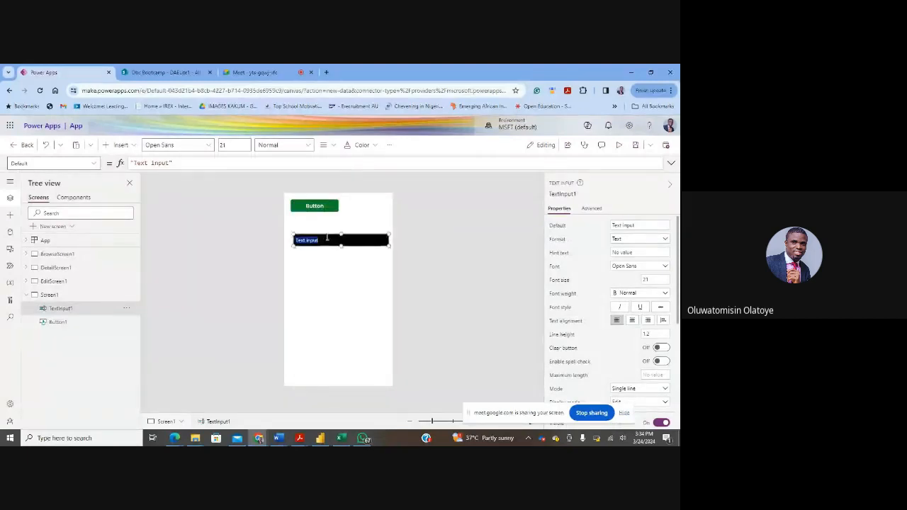
pyautogui.write('DA Elites')
# Insert a Pen input control and place it below the text input at about X 56, Y 377.
pyautogui.click(127, 146)
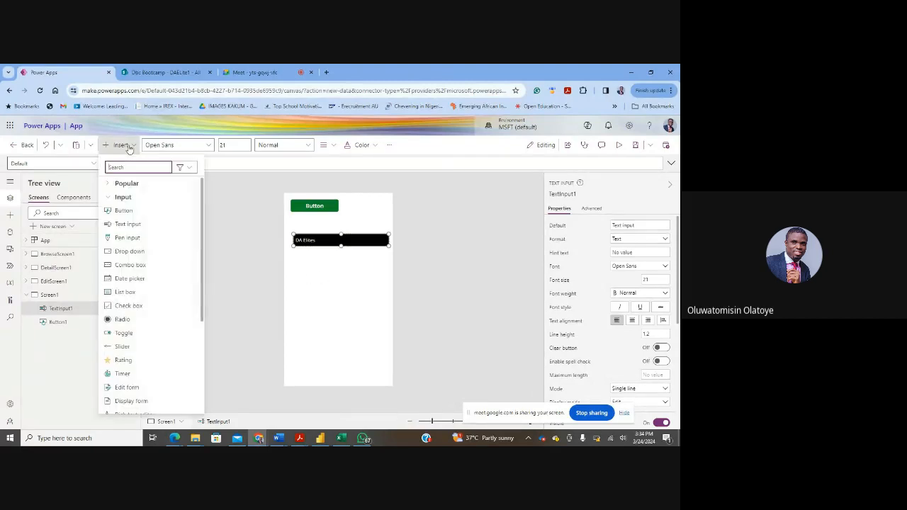
pyautogui.click(131, 240)
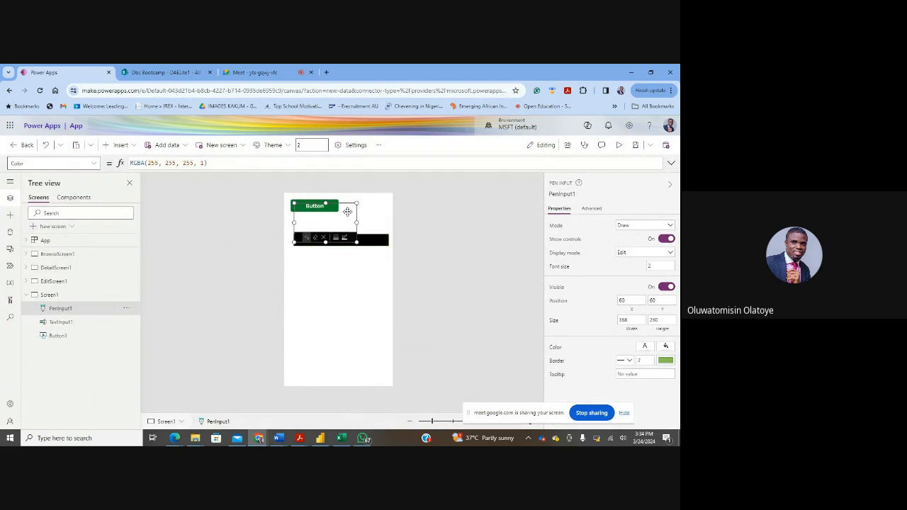
pyautogui.moveTo(347, 201); pyautogui.dragTo(344, 259)
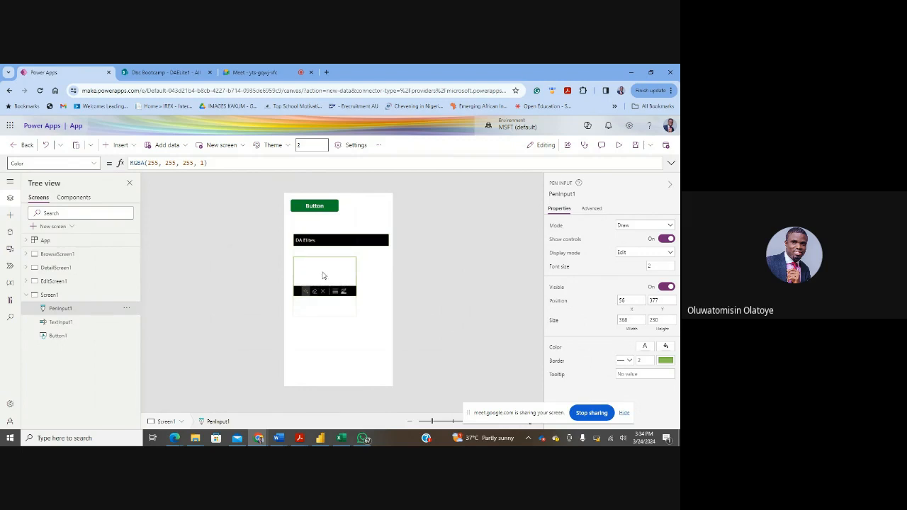
# Set the pen colour to blue in the pen input and draw a freehand scribble in its drawing area.
pyautogui.click(343, 292)
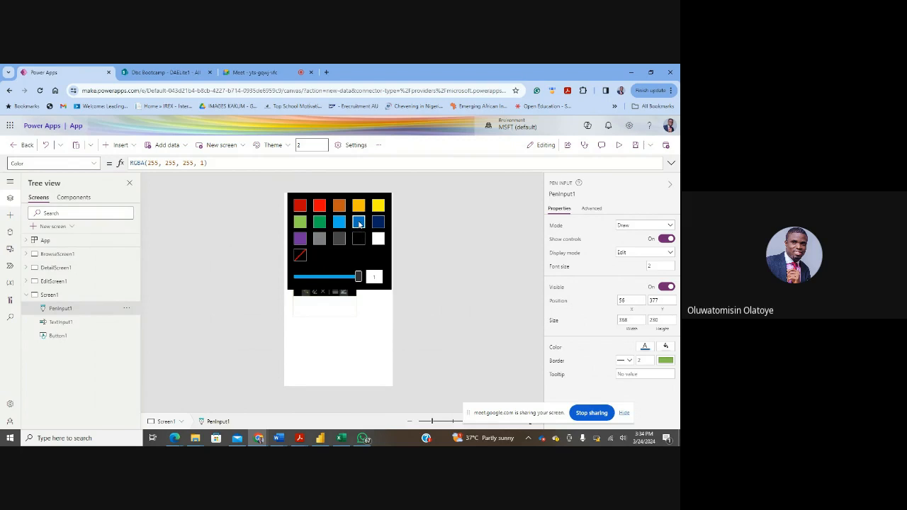
pyautogui.click(360, 303)
pyautogui.moveTo(318, 281)
pyautogui.mouseDown()
pyautogui.moveTo(338, 284)
pyautogui.moveTo(311, 274)
pyautogui.moveTo(355, 277)
pyautogui.moveTo(316, 269)
pyautogui.mouseUp()
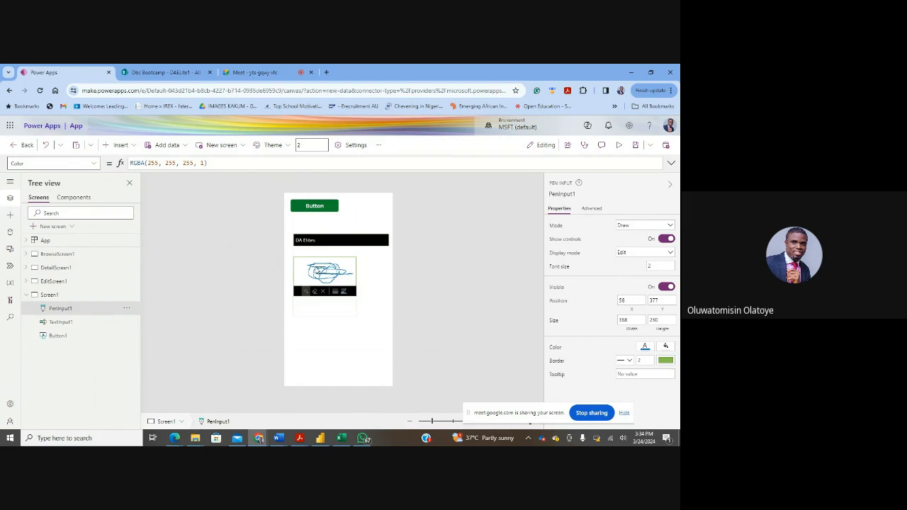
pyautogui.click(334, 266)
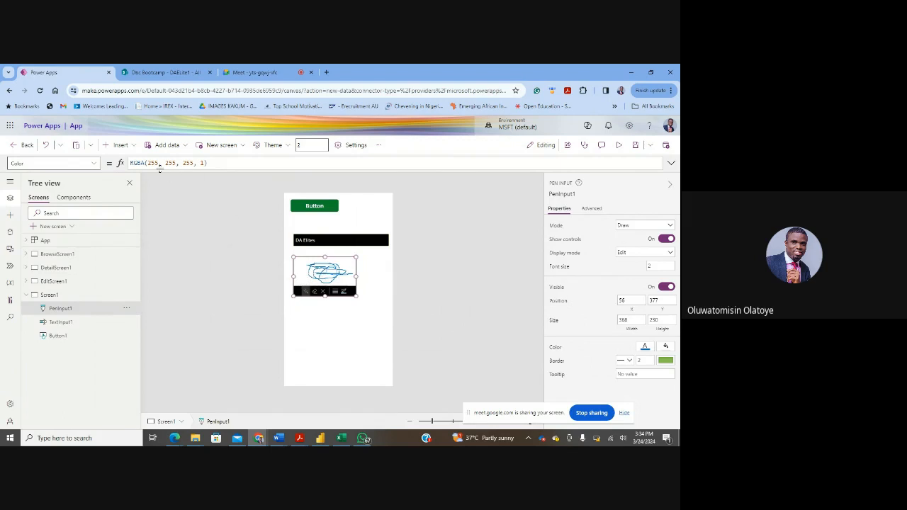
# Insert a Drop down control below the pen input at about X 65, Y 662, and choose option 2 in it.
pyautogui.click(121, 146)
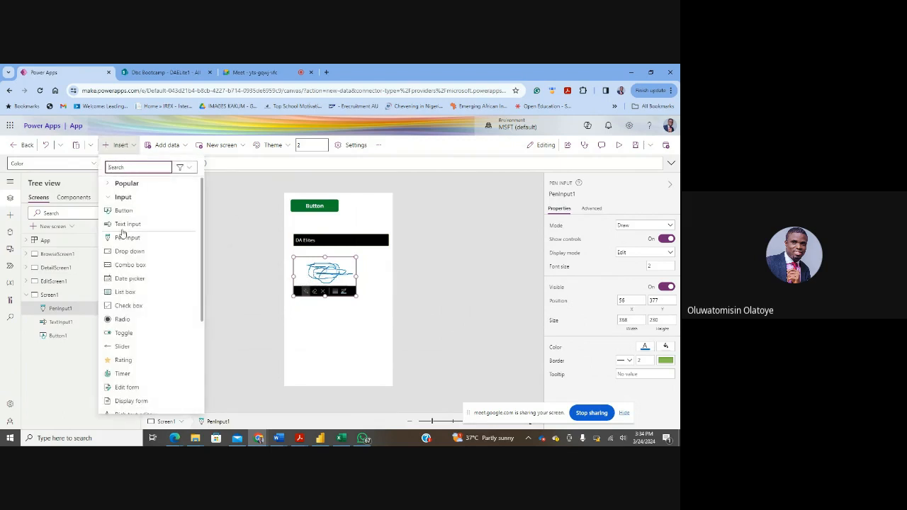
pyautogui.click(138, 253)
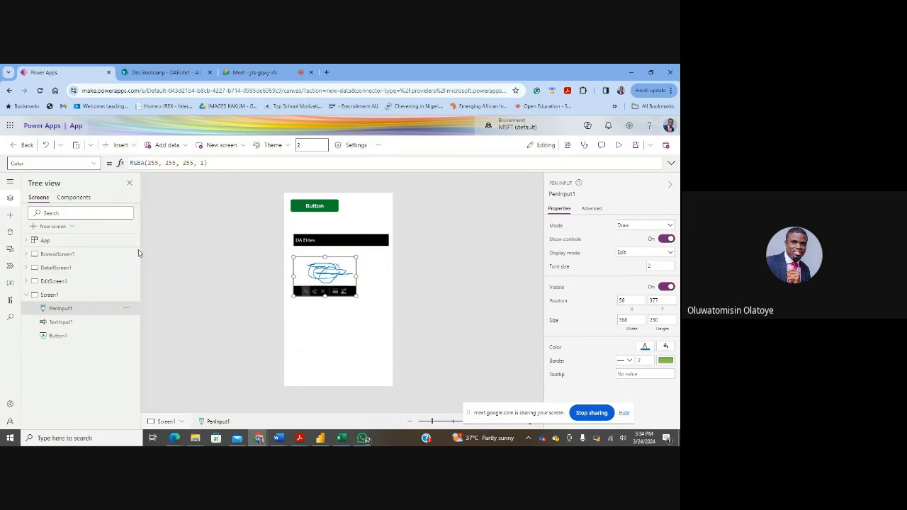
pyautogui.moveTo(366, 207); pyautogui.dragTo(388, 311)
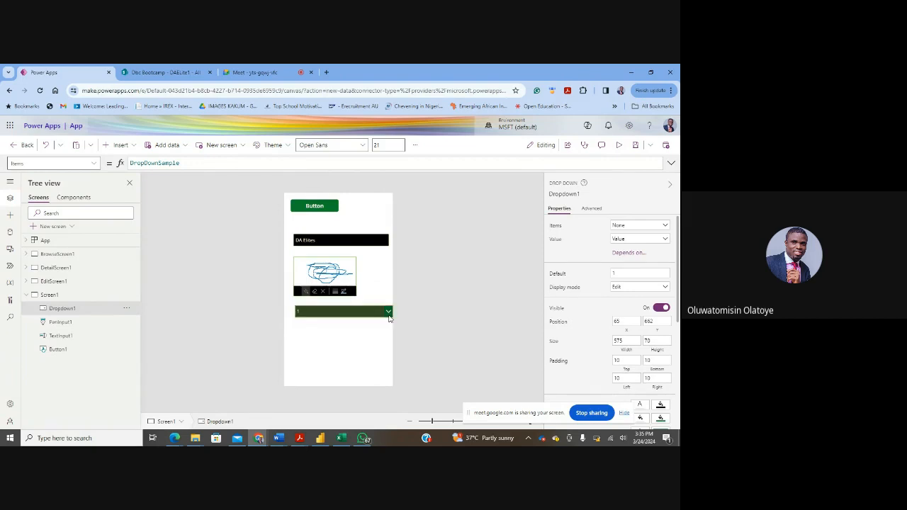
pyautogui.click(388, 312)
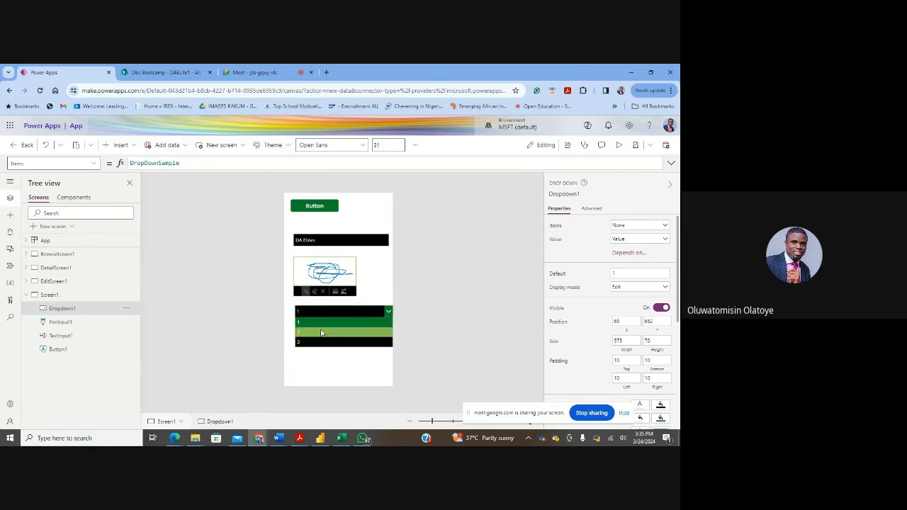
pyautogui.click(323, 331)
pyautogui.click(392, 316)
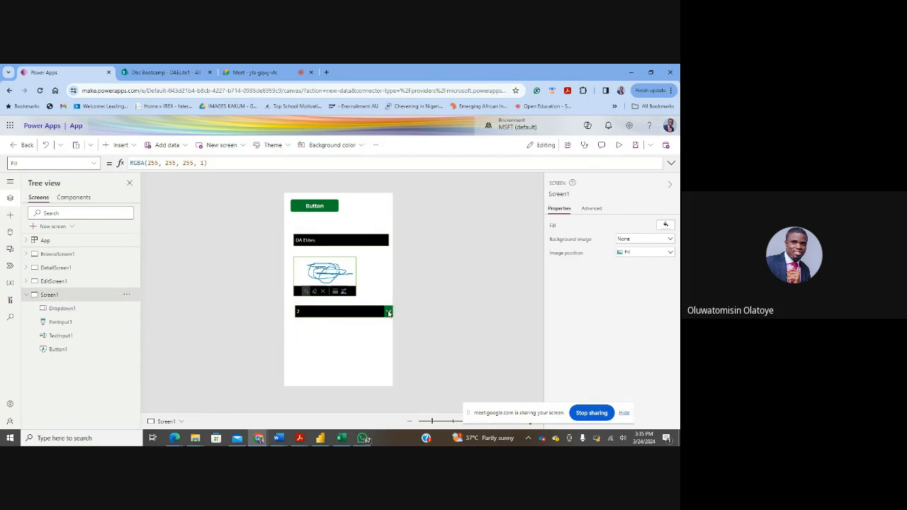
pyautogui.click(388, 312)
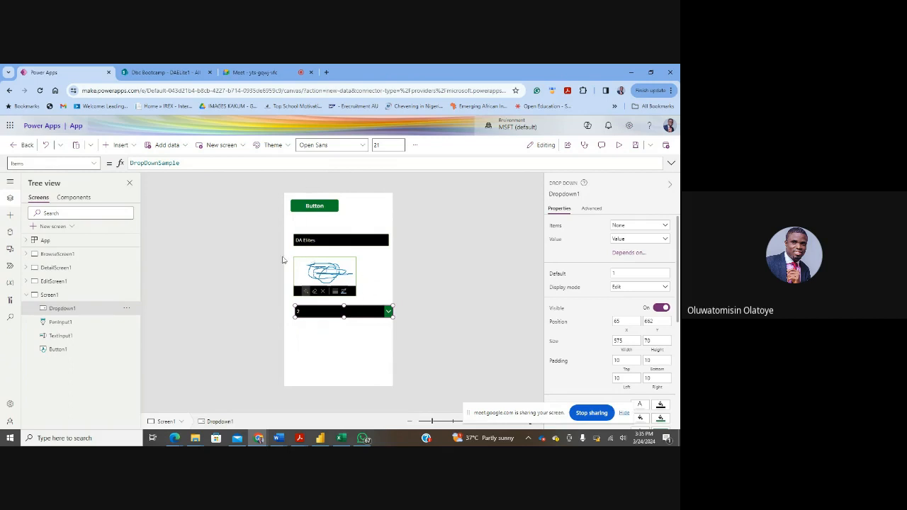
# Close the gaps below the button by moving the text input, pen input and drop down up, with the drop down at X 40, Y 477.
pyautogui.click(347, 235)
pyautogui.click(346, 237)
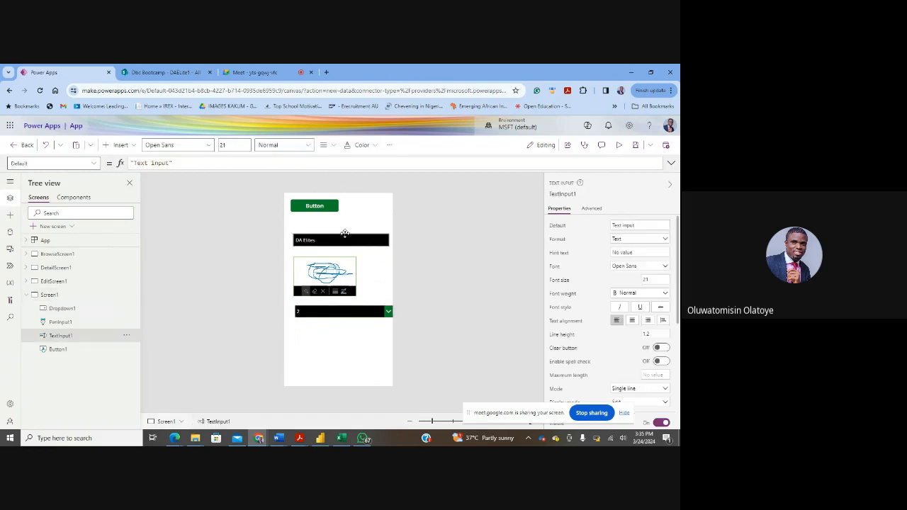
pyautogui.moveTo(347, 237); pyautogui.dragTo(342, 217)
pyautogui.click(343, 264)
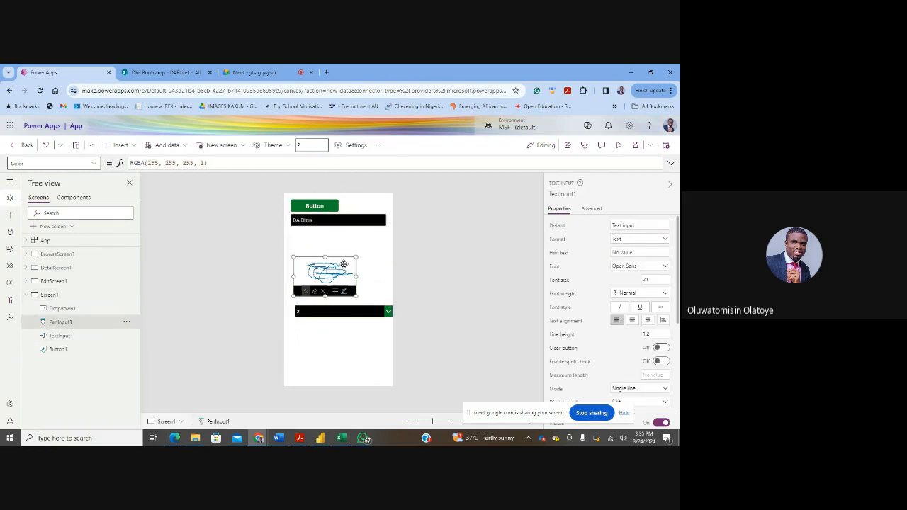
pyautogui.moveTo(343, 256); pyautogui.dragTo(339, 230)
pyautogui.click(342, 312)
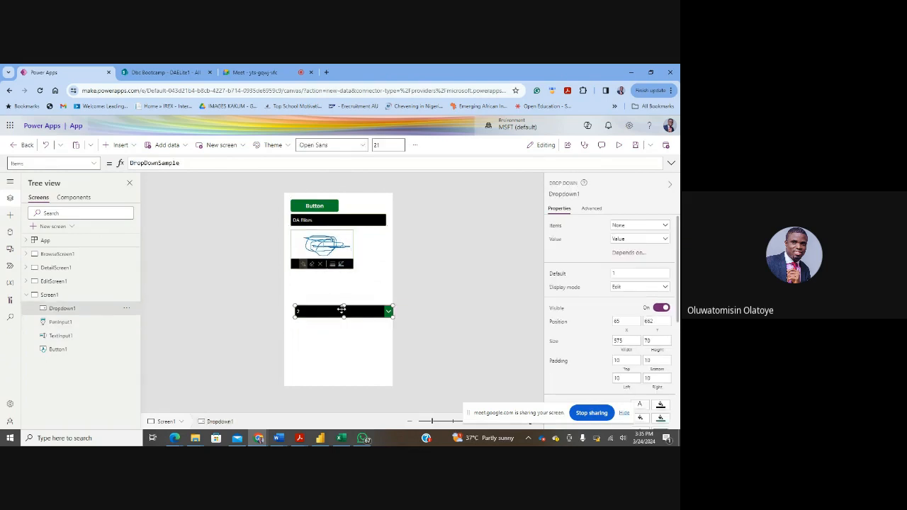
pyautogui.moveTo(358, 303); pyautogui.dragTo(355, 273)
pyautogui.click(354, 274)
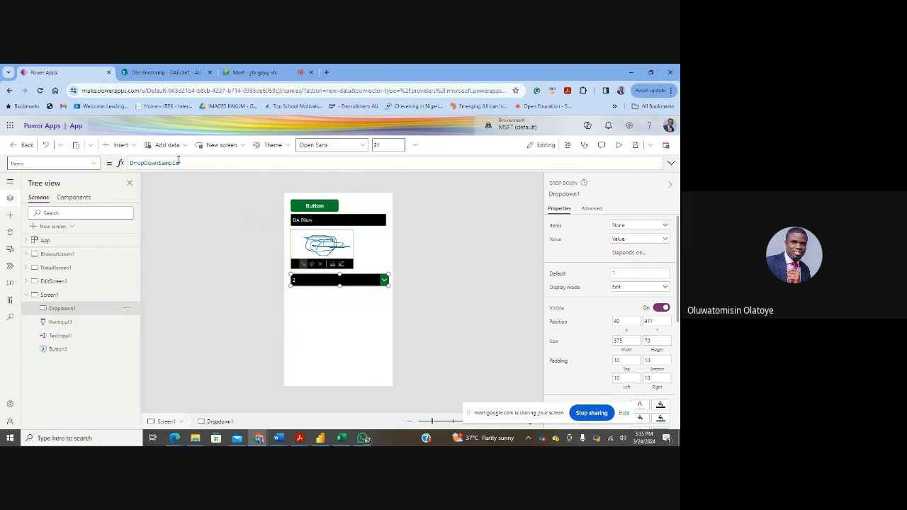
# Insert a Date picker, place it below the drop down at X 25, Y 570, and choose 24 March 2024 in its calendar.
pyautogui.click(129, 145)
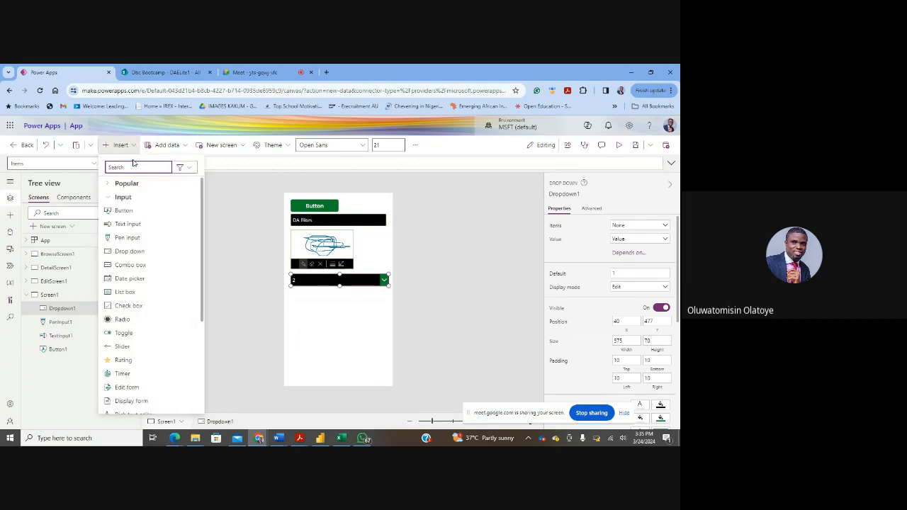
pyautogui.click(142, 279)
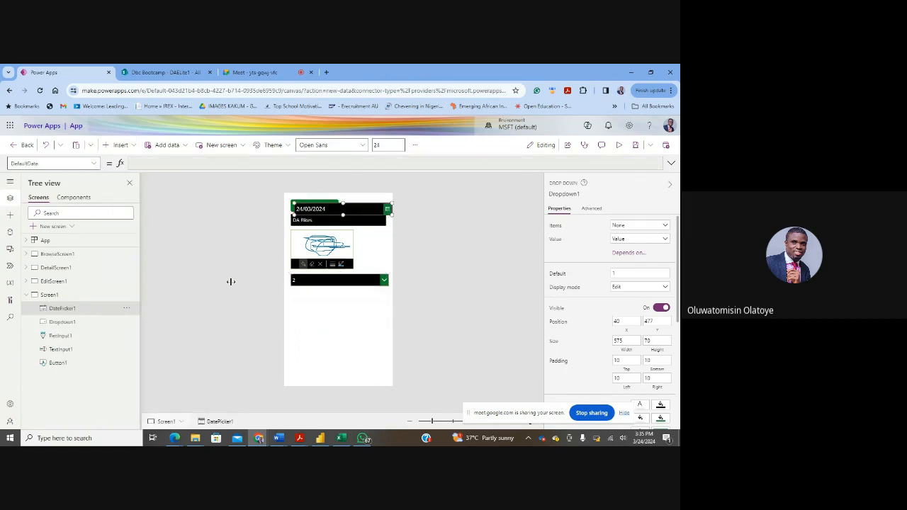
pyautogui.moveTo(351, 208); pyautogui.dragTo(346, 293)
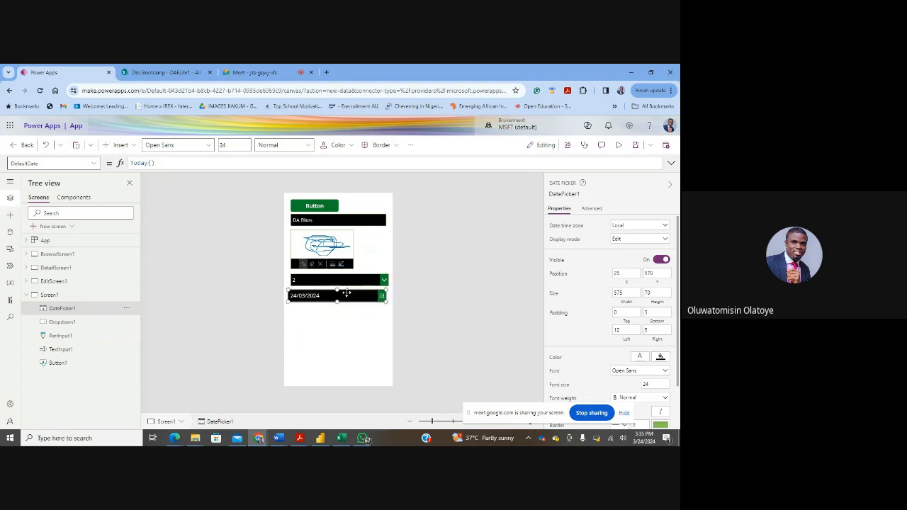
pyautogui.click(383, 296)
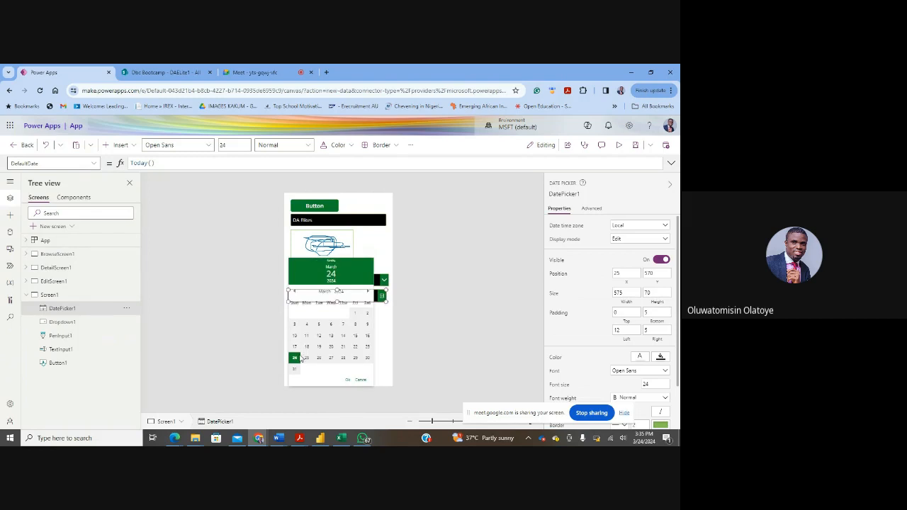
pyautogui.click(294, 358)
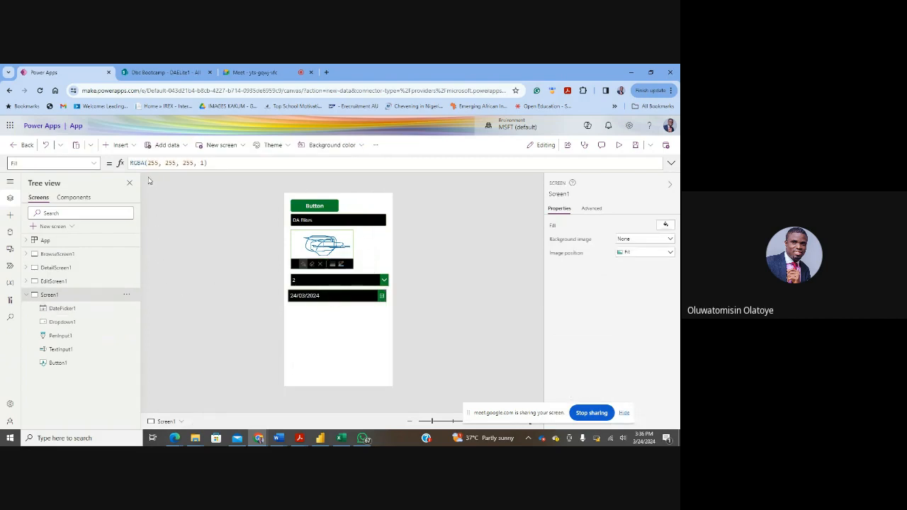
# Insert a Check box, place it below the date picker at X 25, Y 640, and test ticking it.
pyautogui.click(120, 145)
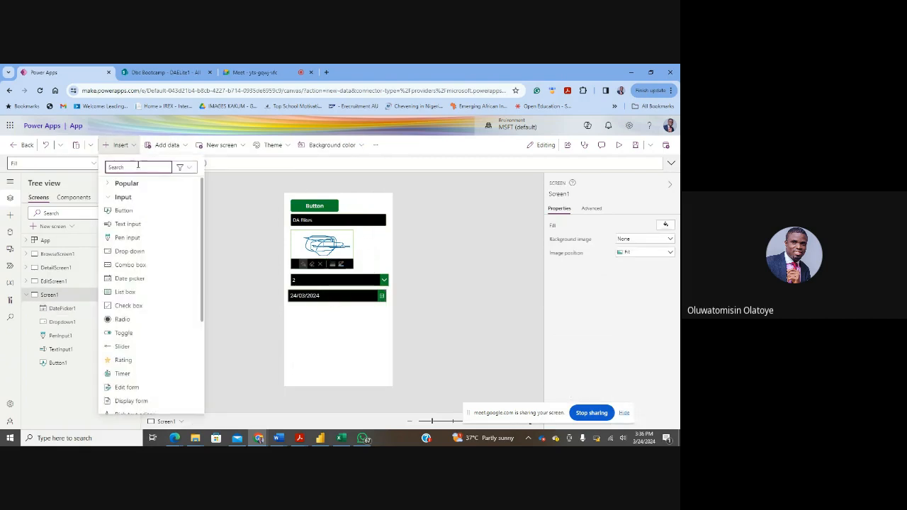
pyautogui.click(128, 305)
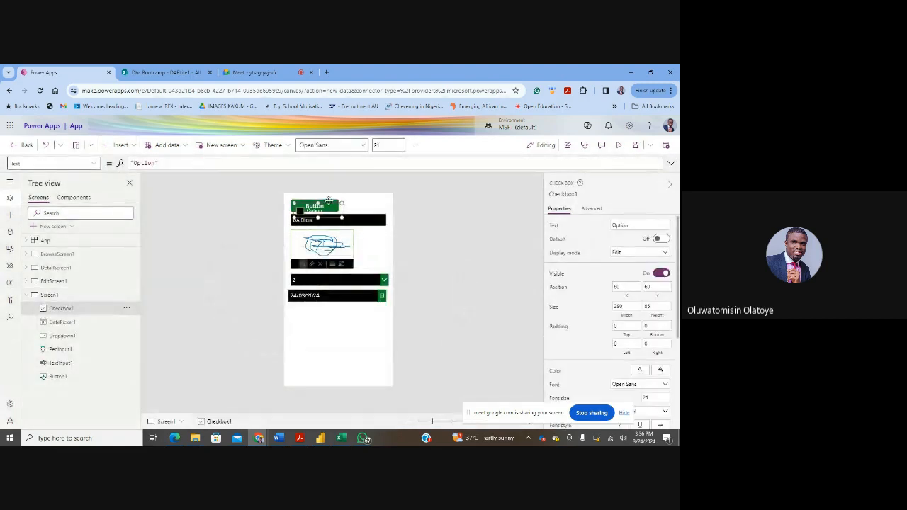
pyautogui.moveTo(333, 211); pyautogui.dragTo(323, 309)
pyautogui.keyDown('alt'); pyautogui.click(294, 311); pyautogui.keyUp('alt')
pyautogui.keyDown('alt'); pyautogui.click(294, 310); pyautogui.keyUp('alt')
pyautogui.click(136, 149)
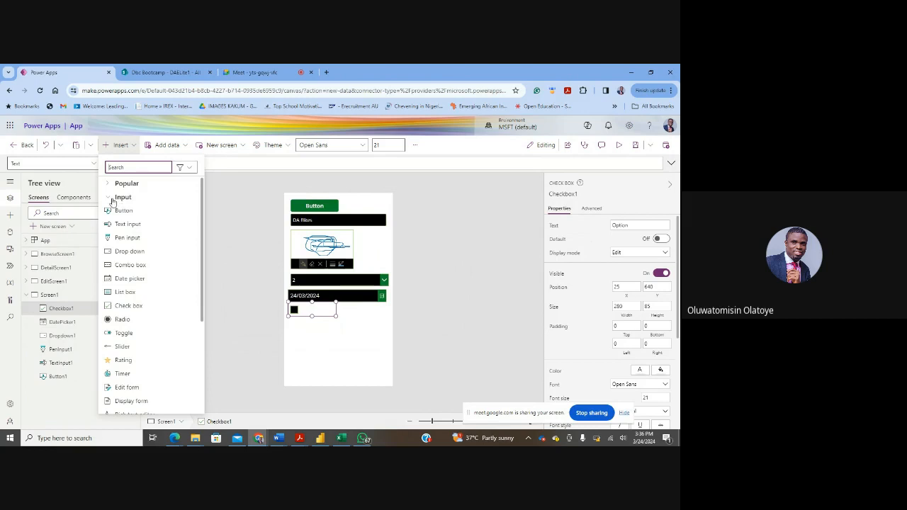
pyautogui.scroll(-2, 126, 260)
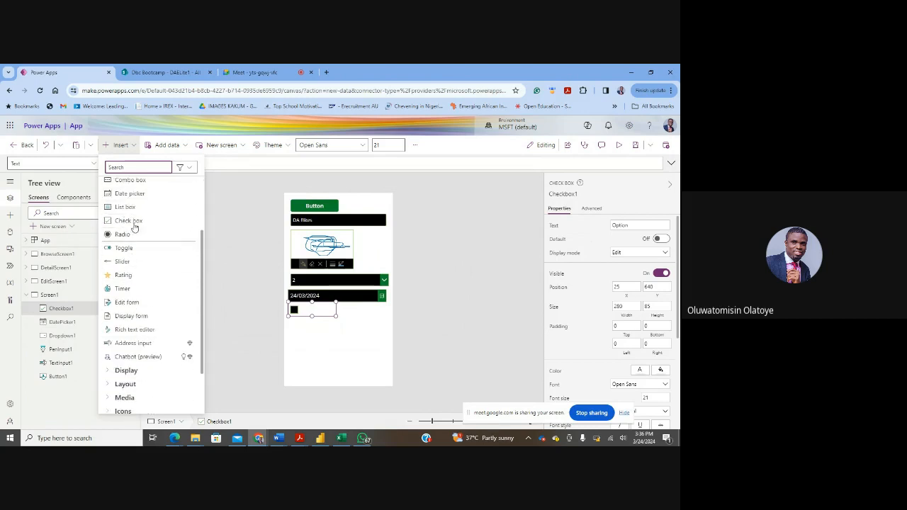
pyautogui.click(128, 304)
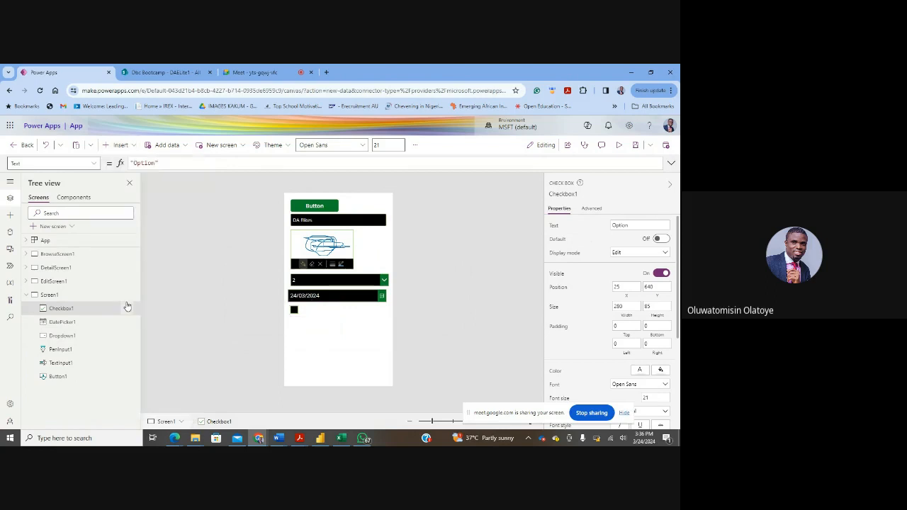
pyautogui.click(126, 306)
pyautogui.click(213, 271)
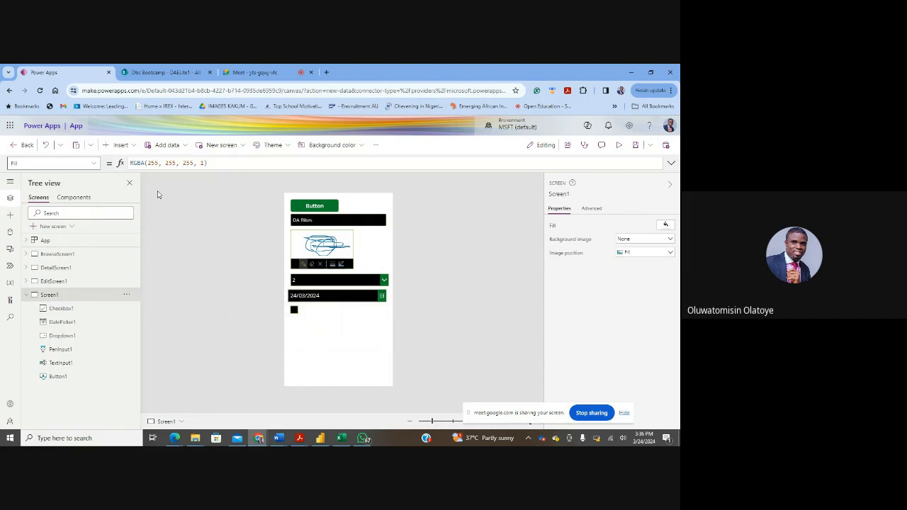
# Insert an Edit form, move it below the check box, and reduce its height to about 330 at the full 640 width.
pyautogui.click(117, 145)
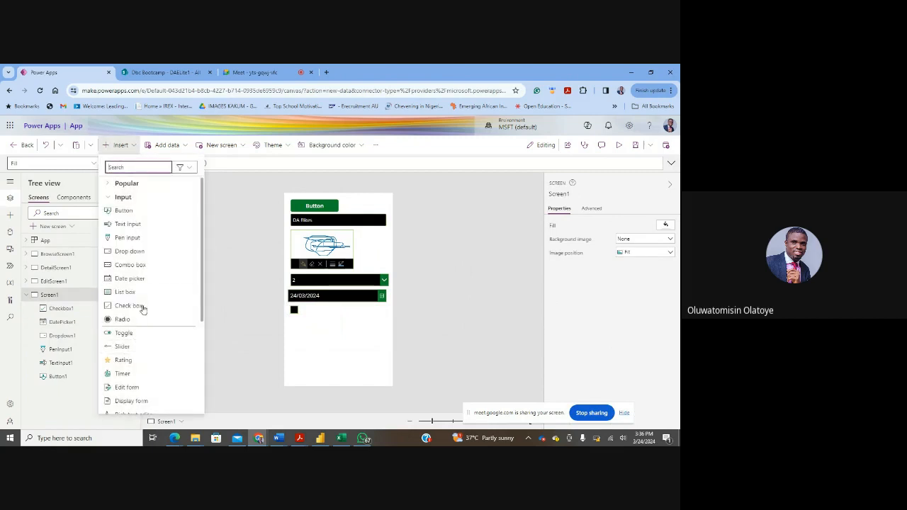
pyautogui.scroll(-3, 142, 304)
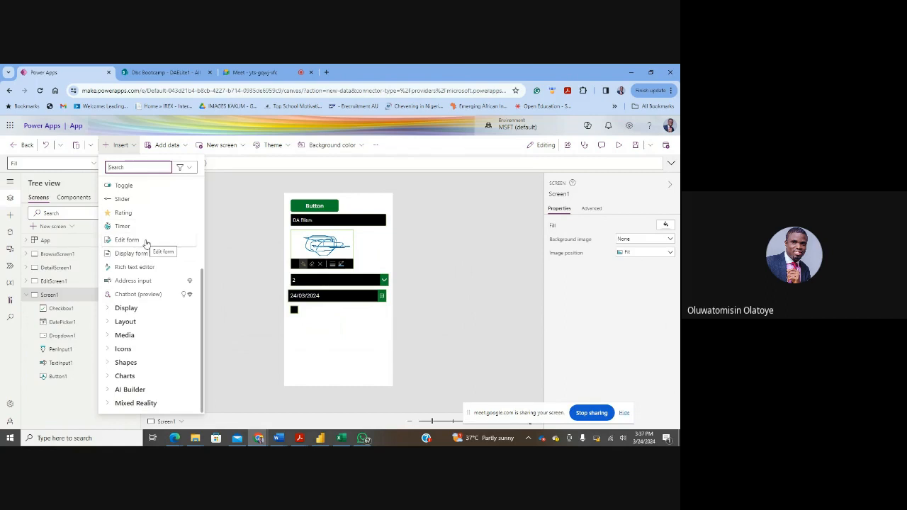
pyautogui.click(146, 243)
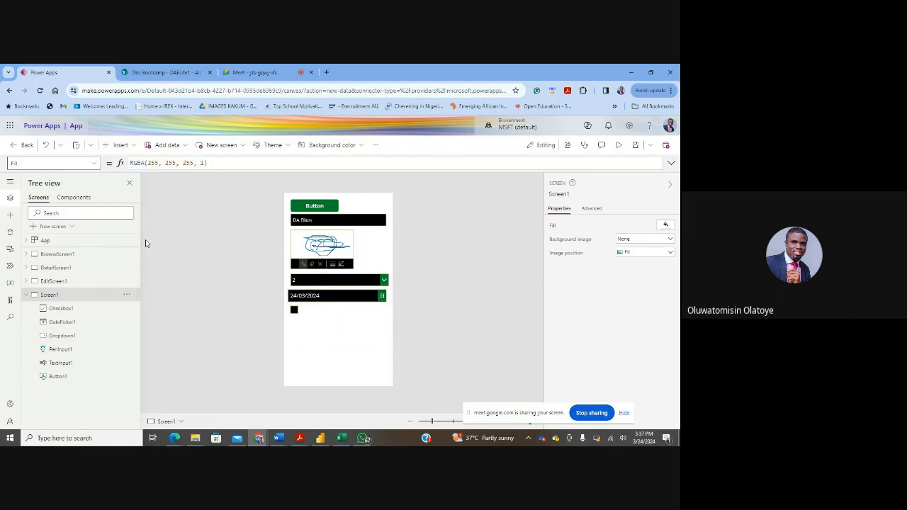
pyautogui.click(367, 205)
pyautogui.click(361, 201)
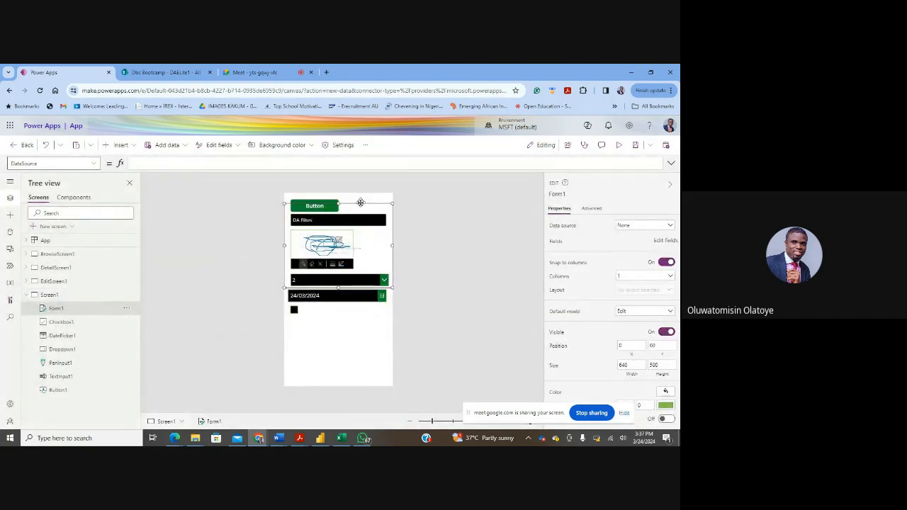
pyautogui.moveTo(362, 324); pyautogui.dragTo(362, 322)
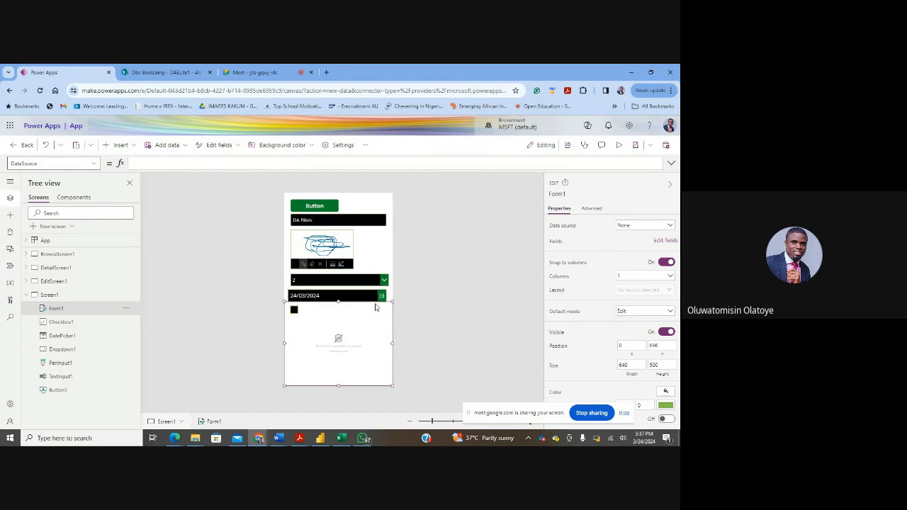
pyautogui.moveTo(338, 300); pyautogui.dragTo(359, 318)
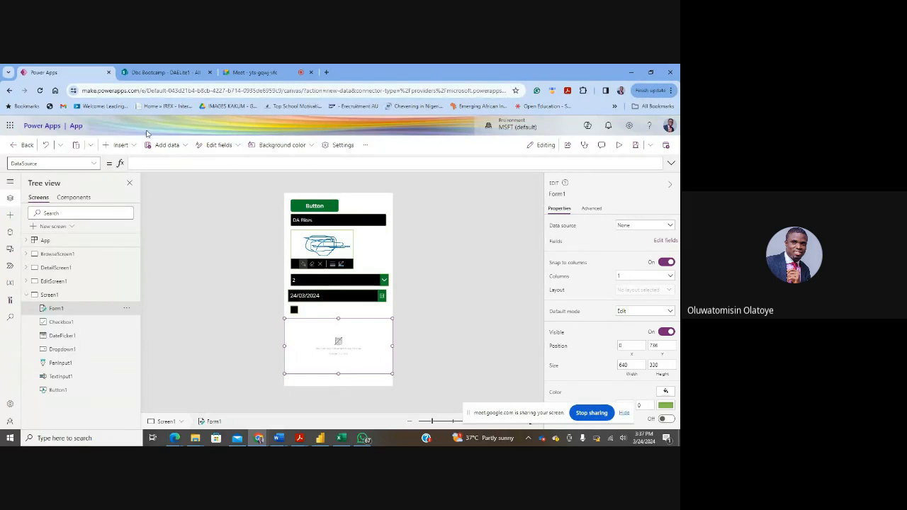
# Examine which controls the Display and Layout categories offer for insertion, and collapse Screen1 in the tree.
pyautogui.click(120, 145)
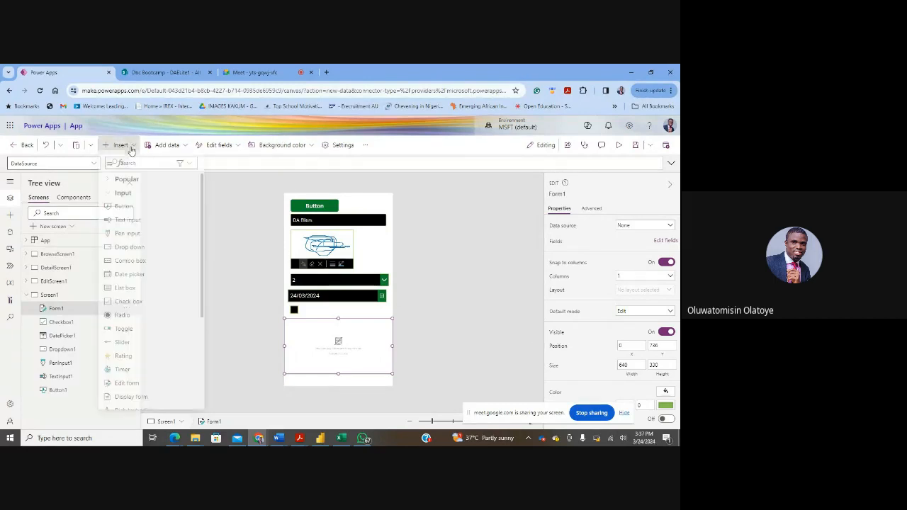
pyautogui.scroll(-3, 142, 196)
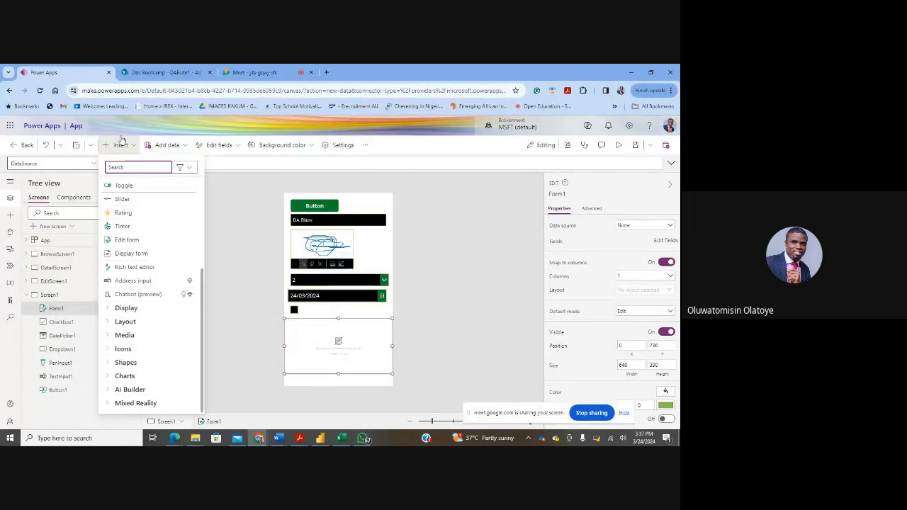
pyautogui.scroll(4, 130, 196)
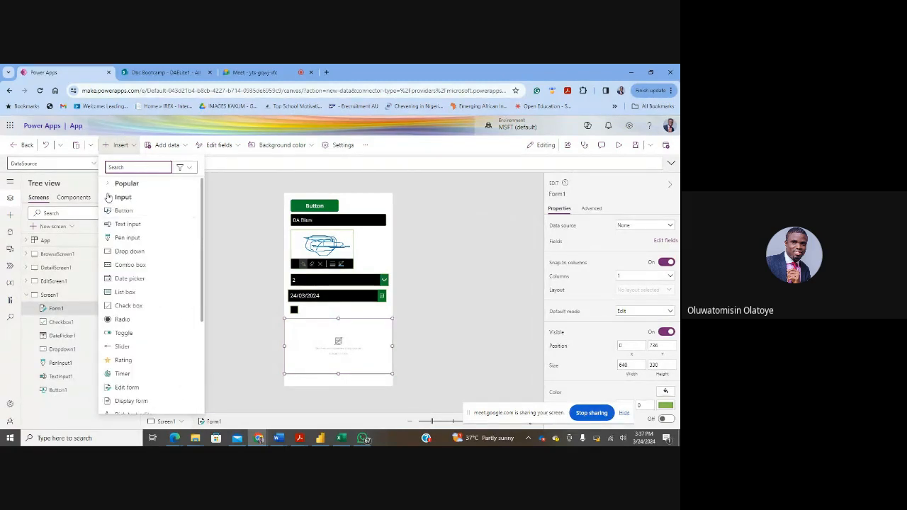
pyautogui.click(107, 197)
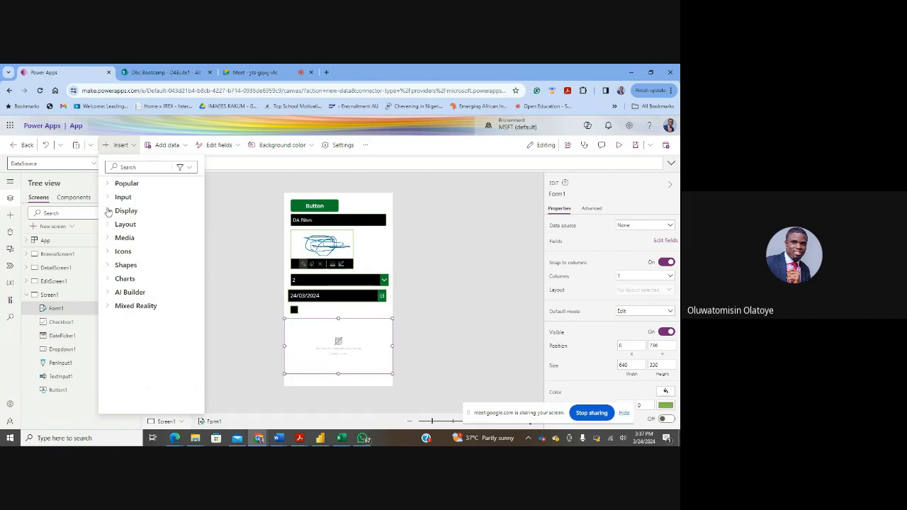
pyautogui.click(107, 211)
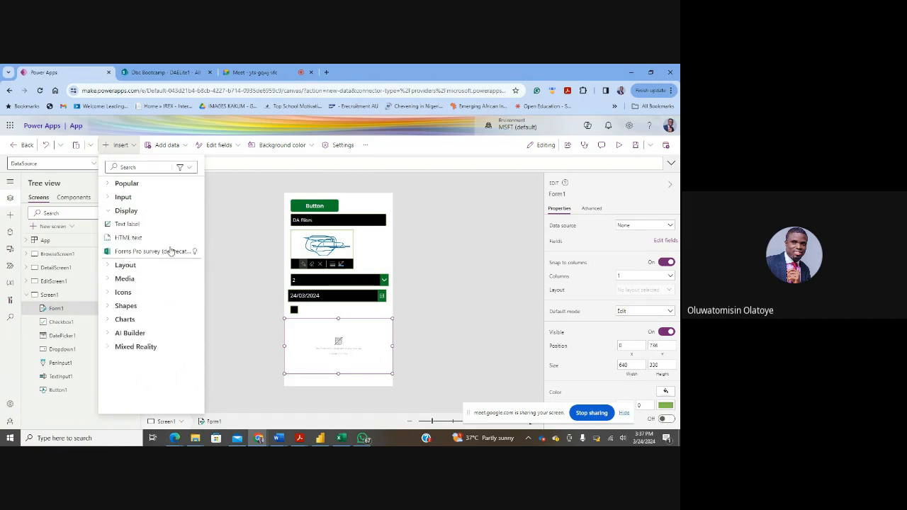
pyautogui.click(107, 211)
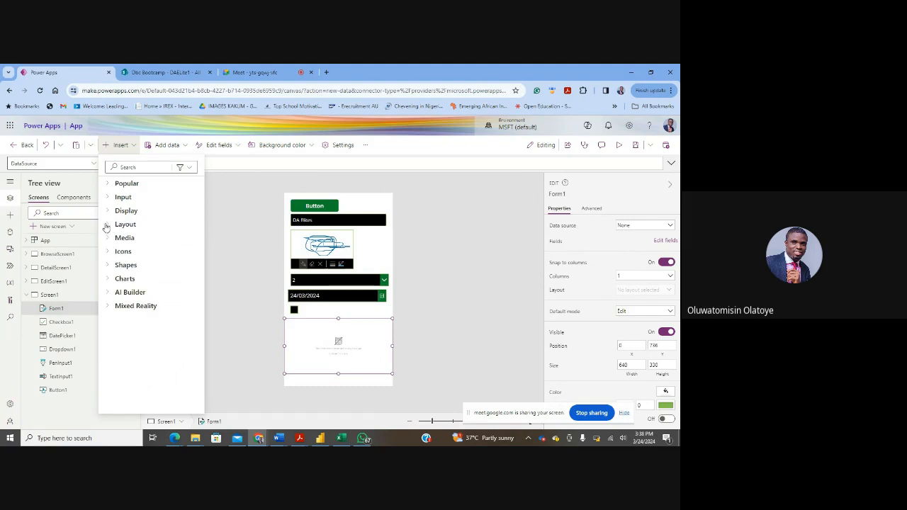
pyautogui.click(108, 224)
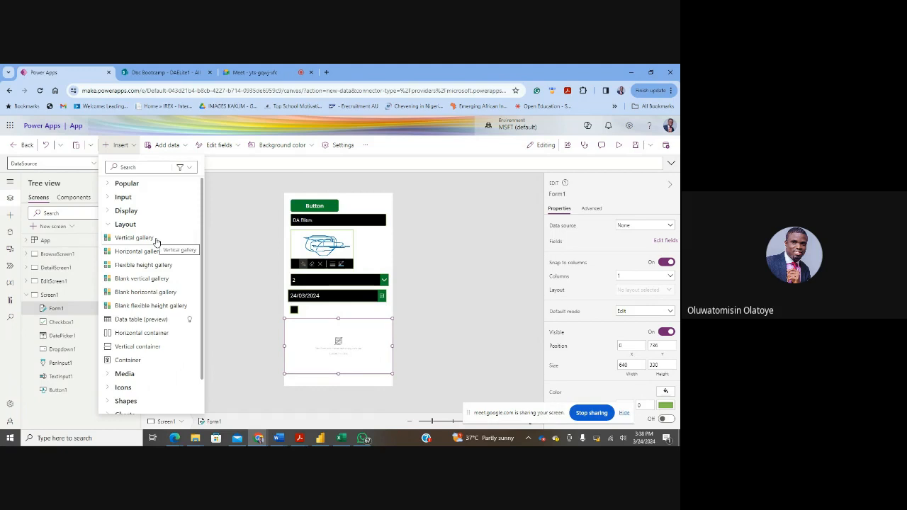
pyautogui.click(26, 294)
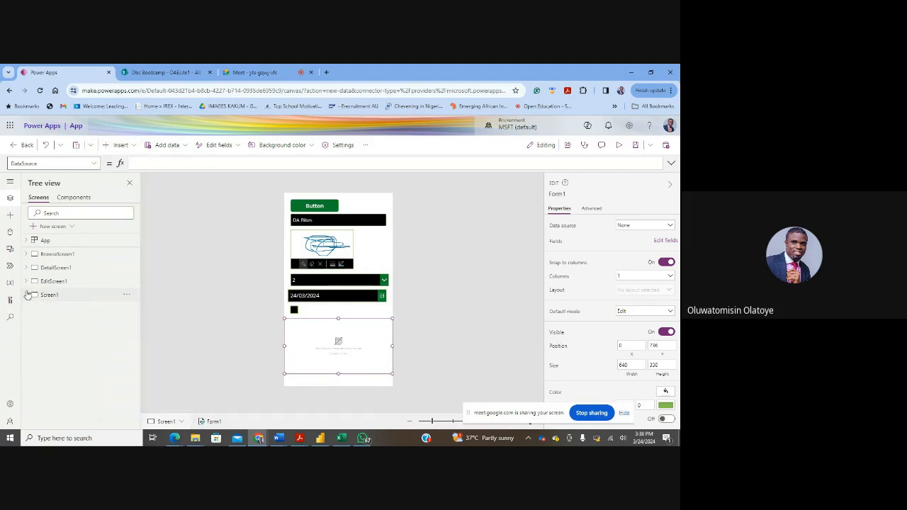
# Set the background color of the detail form on DetailScreen1 to white.
pyautogui.click(61, 269)
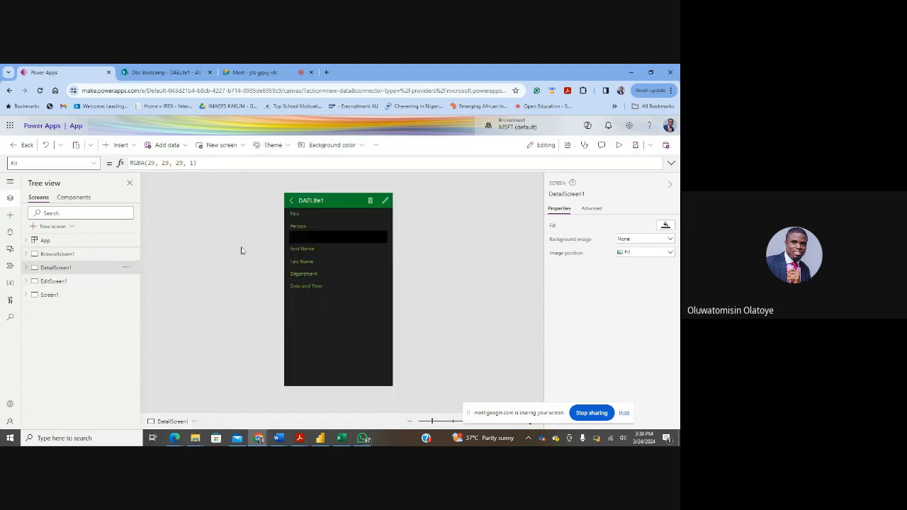
pyautogui.click(319, 318)
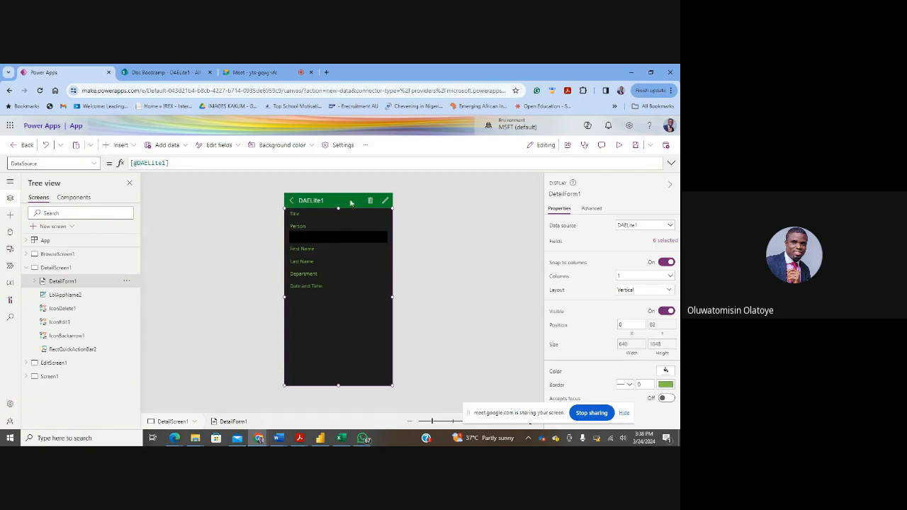
pyautogui.click(306, 144)
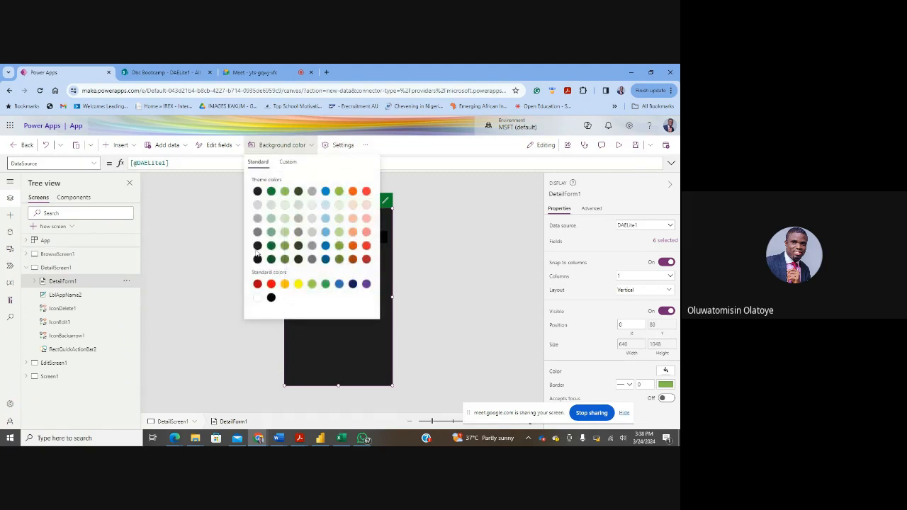
pyautogui.click(257, 299)
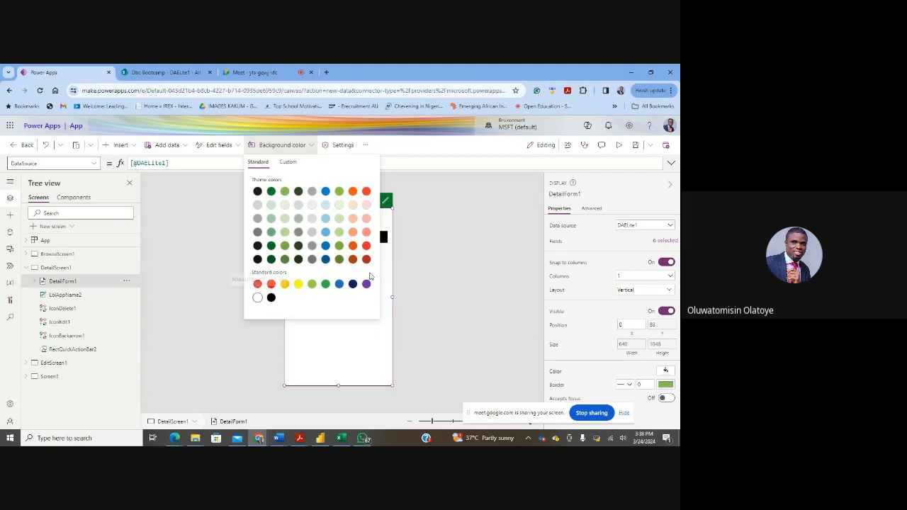
pyautogui.click(445, 272)
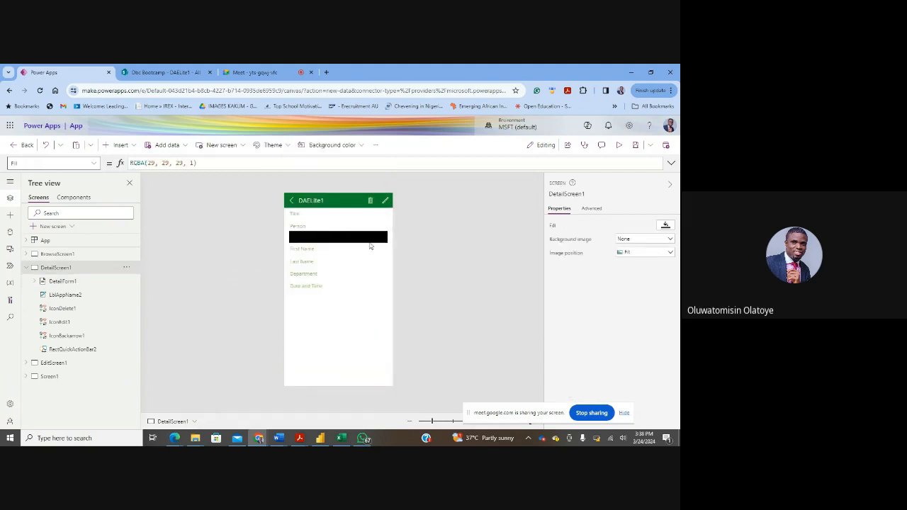
pyautogui.click(27, 270)
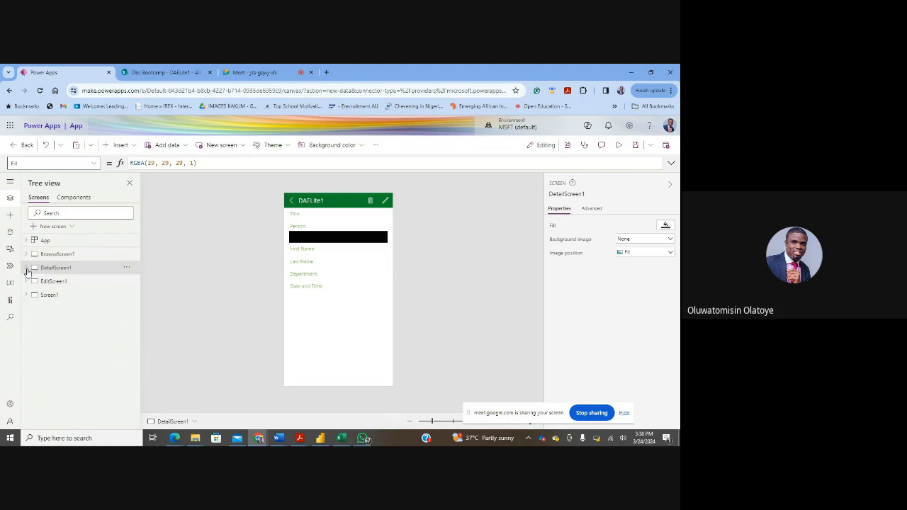
# Examine which controls the Layout and Media categories offer for insertion, leaving the Media category expanded.
pyautogui.click(119, 145)
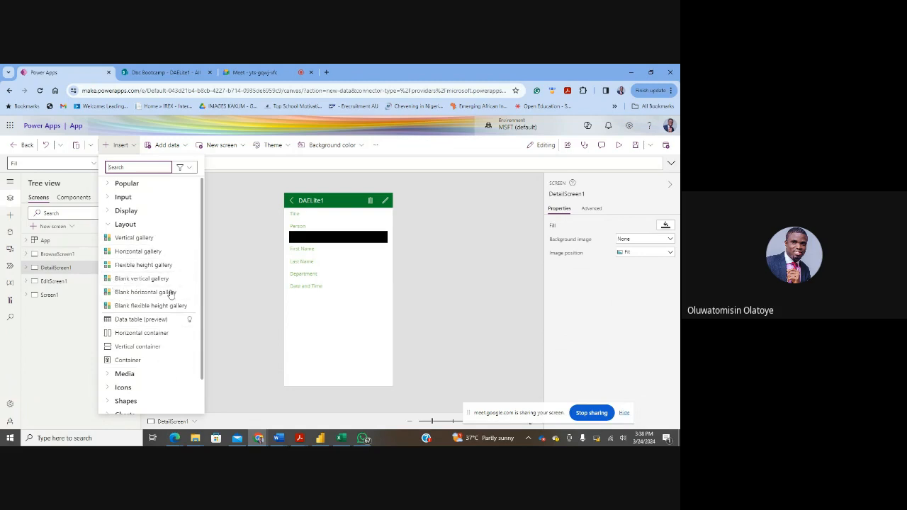
pyautogui.scroll(-1, 163, 263)
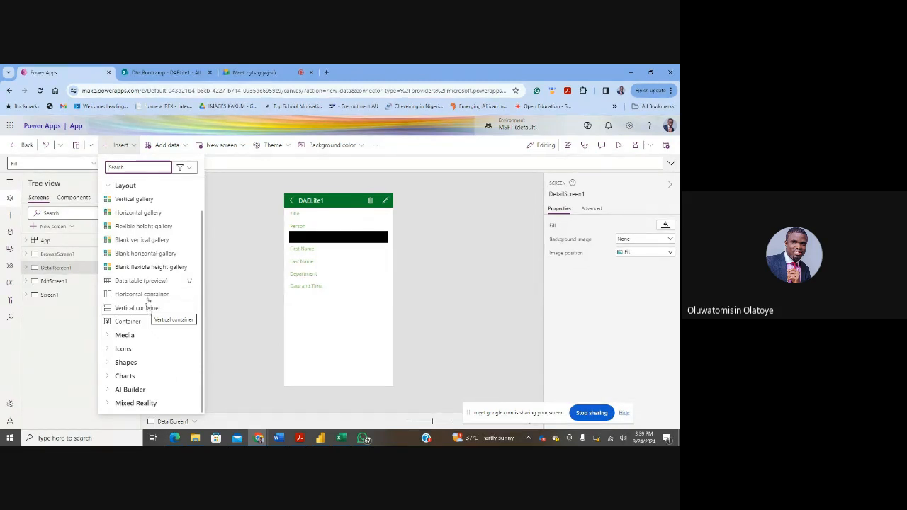
pyautogui.click(110, 186)
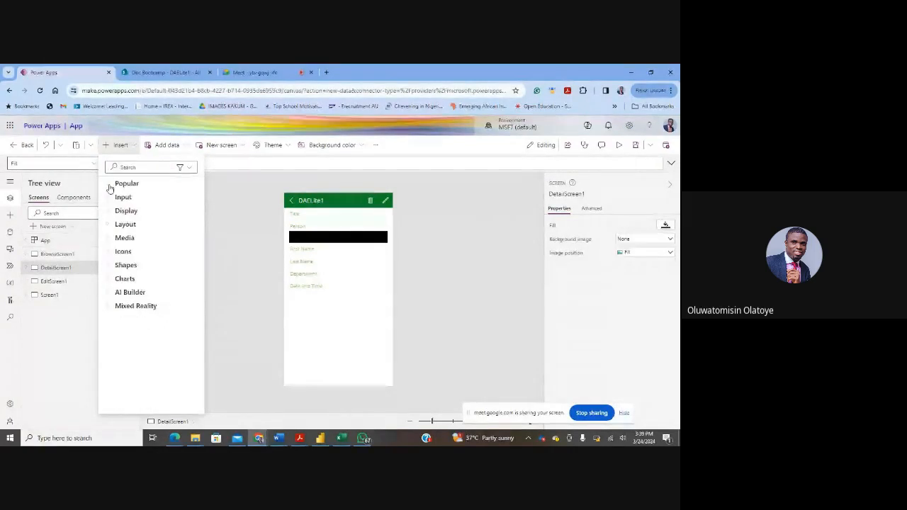
pyautogui.click(107, 238)
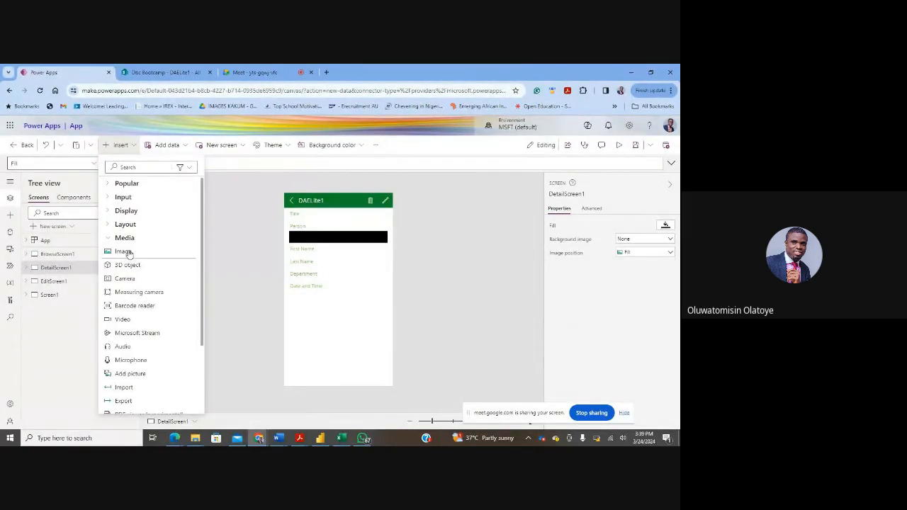
pyautogui.click(253, 238)
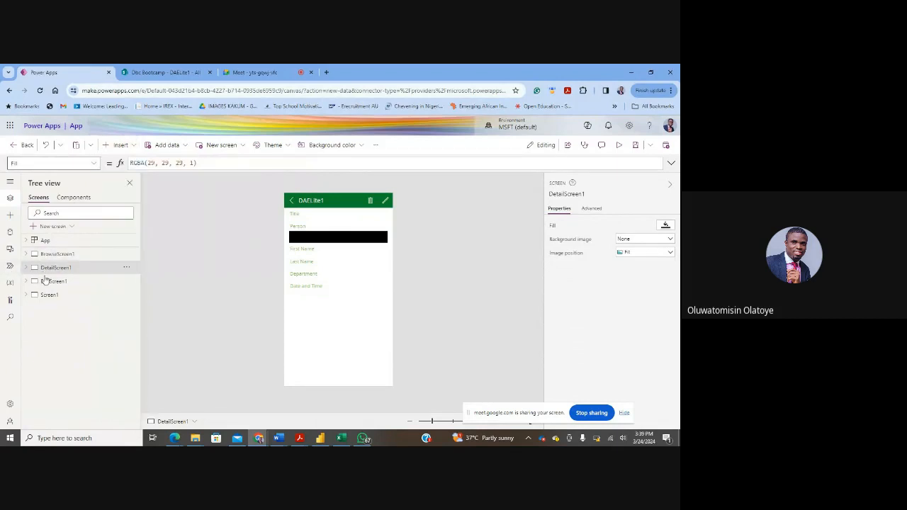
# Insert an Image control on Screen1 and move it beside the dropdown and date picker, to X 320, Y 416.
pyautogui.click(47, 295)
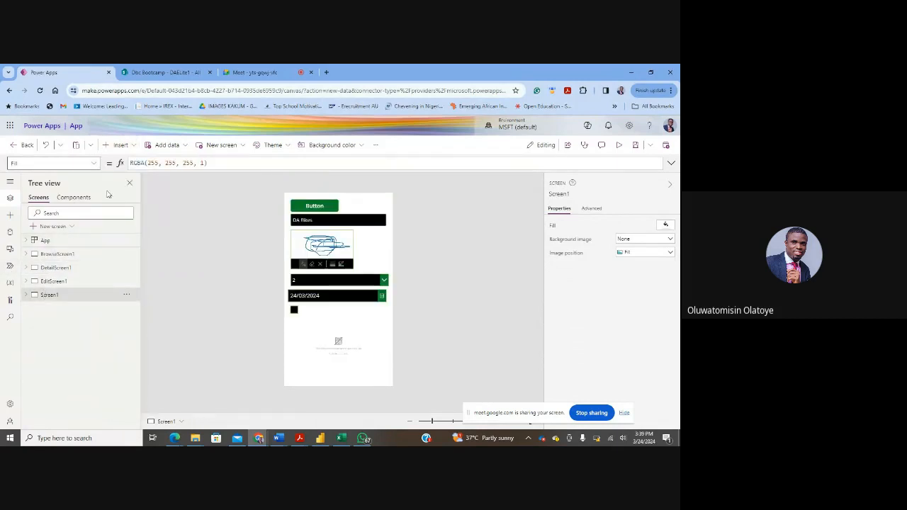
pyautogui.click(120, 145)
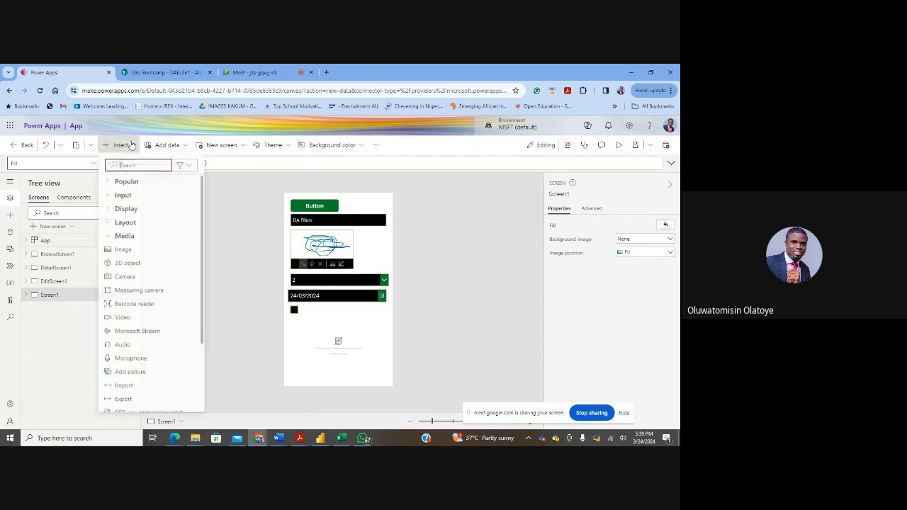
pyautogui.click(129, 252)
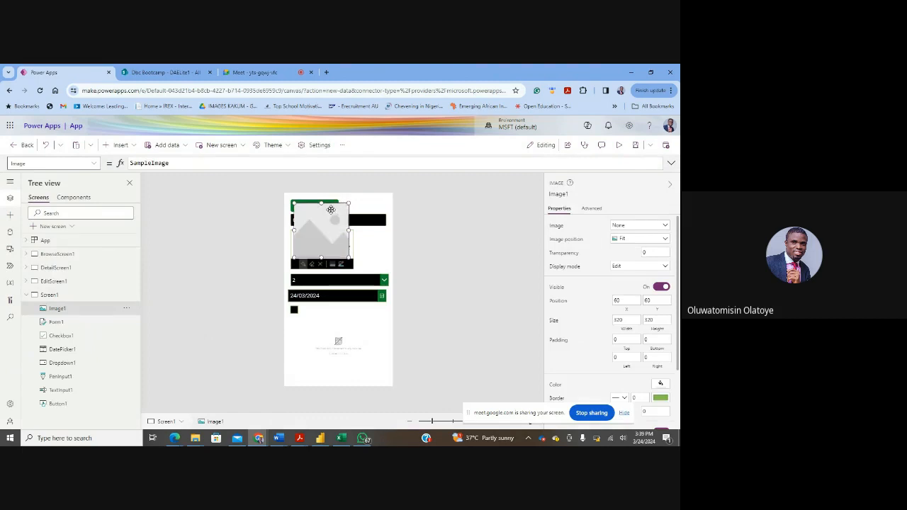
pyautogui.moveTo(321, 225); pyautogui.dragTo(364, 281)
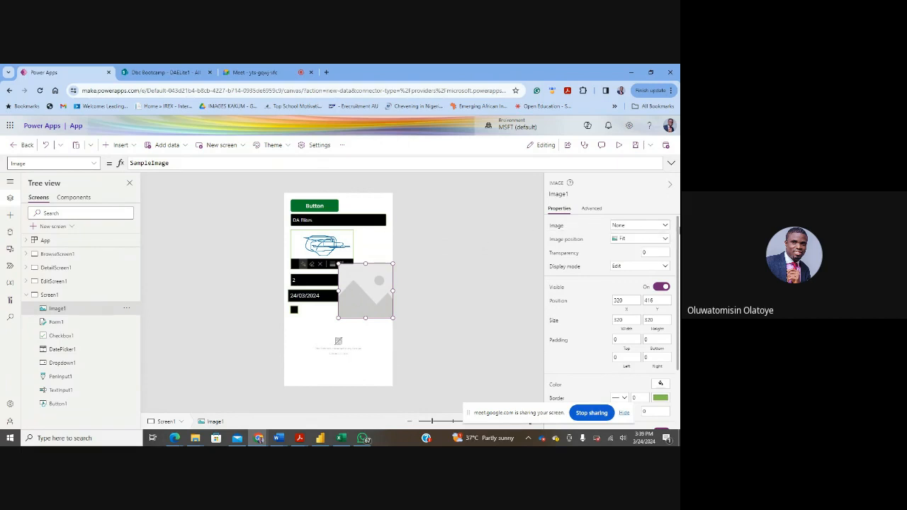
# Upload the picture IMG_20240108_101734_561 from the Pictures folder as the source of the image control.
pyautogui.click(663, 225)
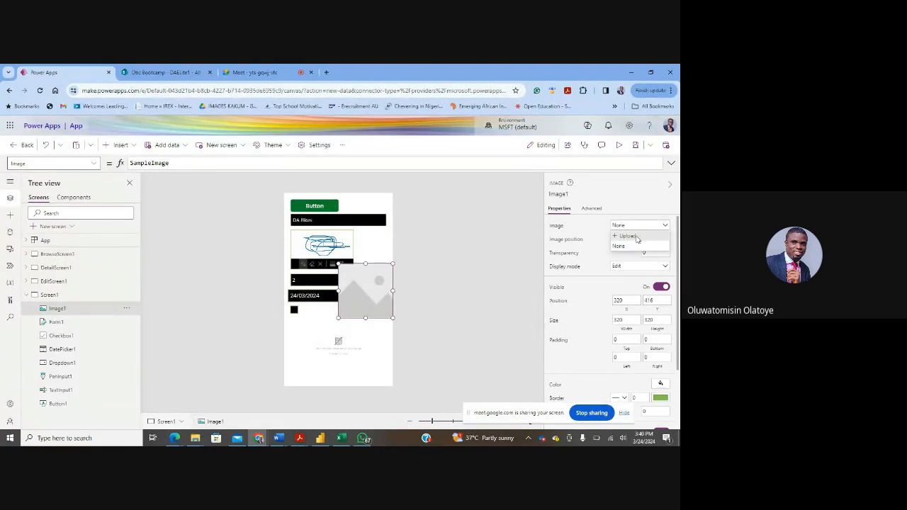
pyautogui.click(635, 238)
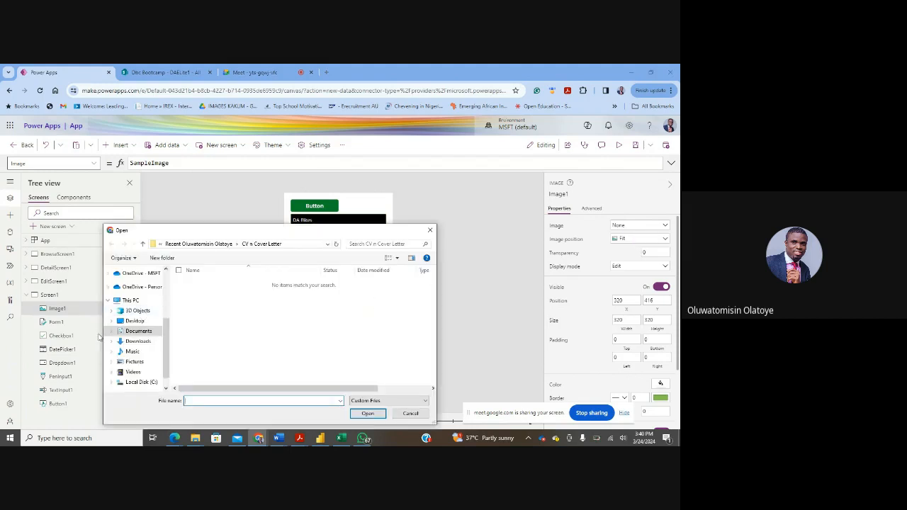
pyautogui.click(134, 352)
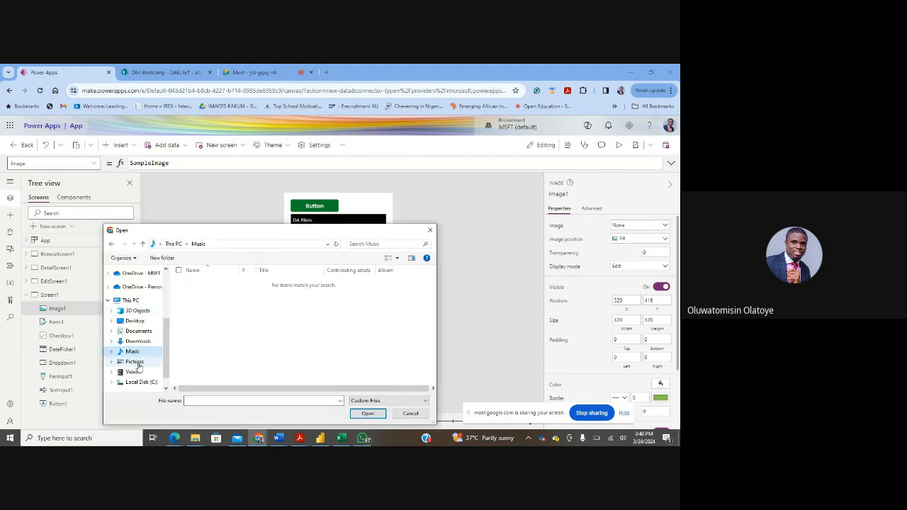
pyautogui.click(136, 362)
pyautogui.scroll(-1, 252, 339)
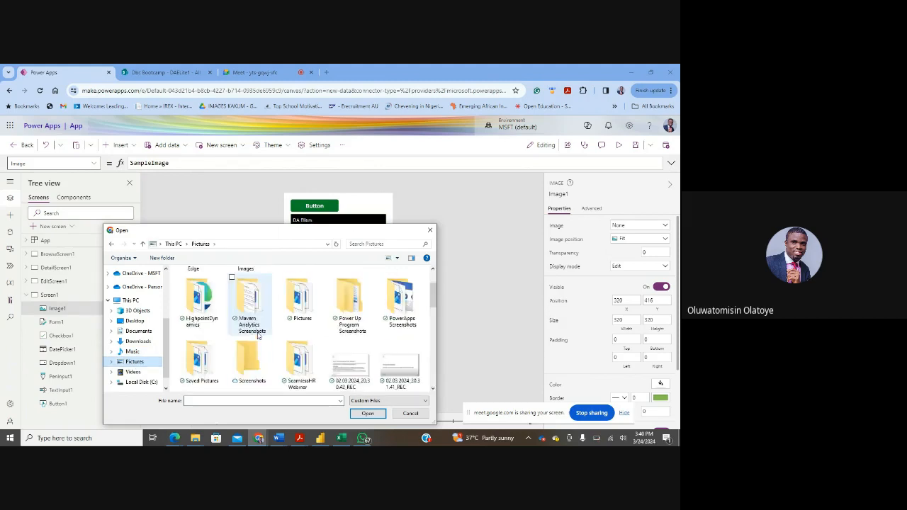
pyautogui.scroll(-3, 332, 326)
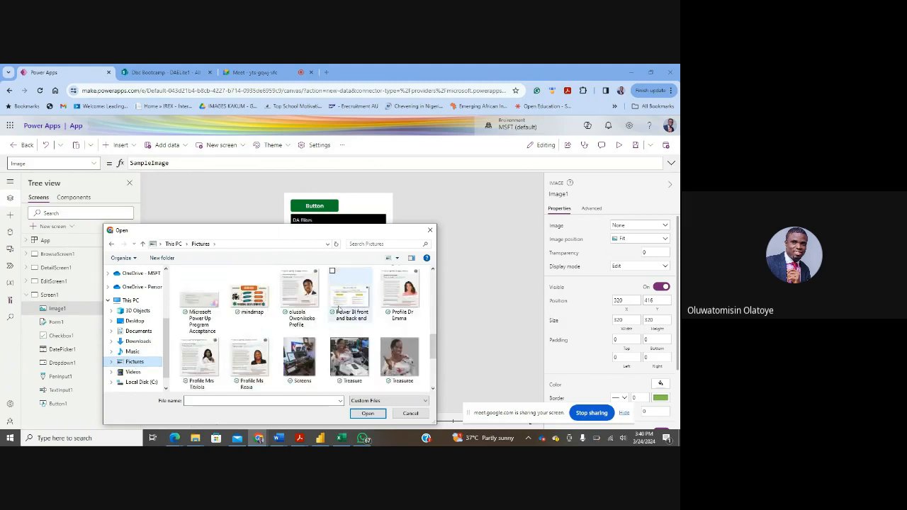
pyautogui.scroll(1, 339, 312)
pyautogui.click(249, 347)
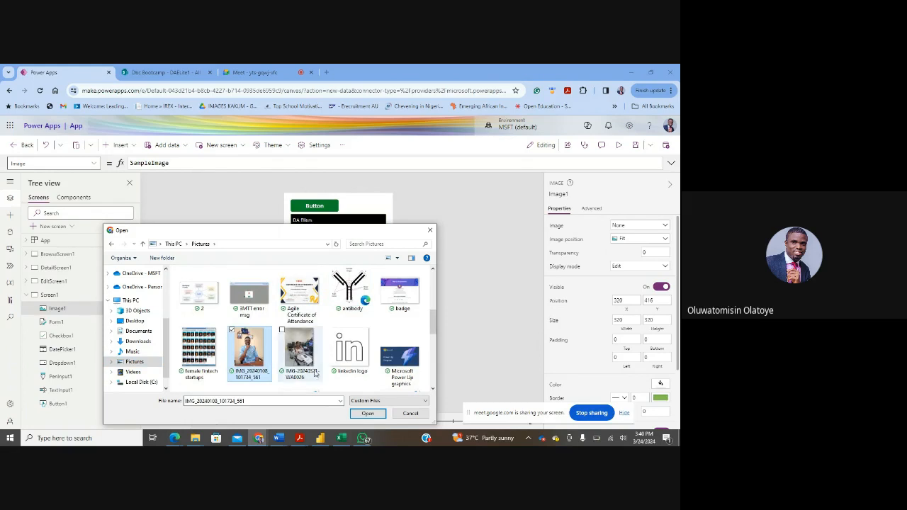
pyautogui.click(366, 414)
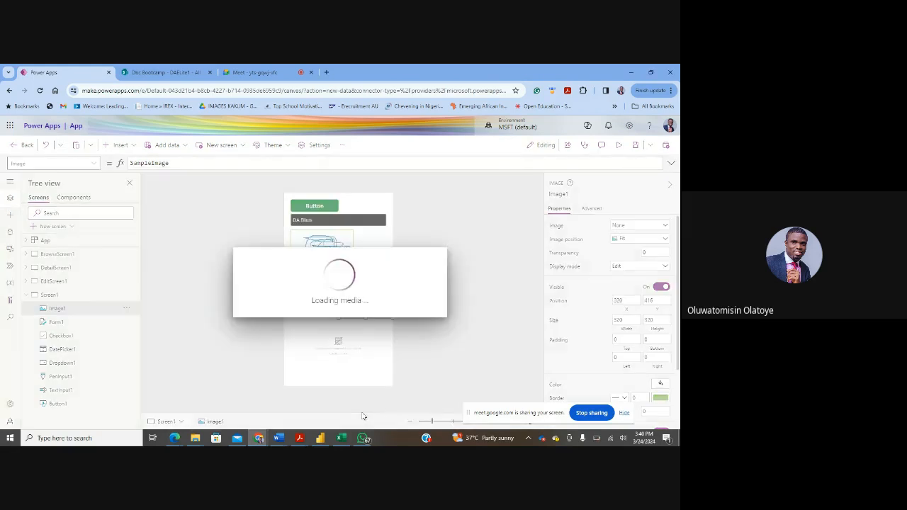
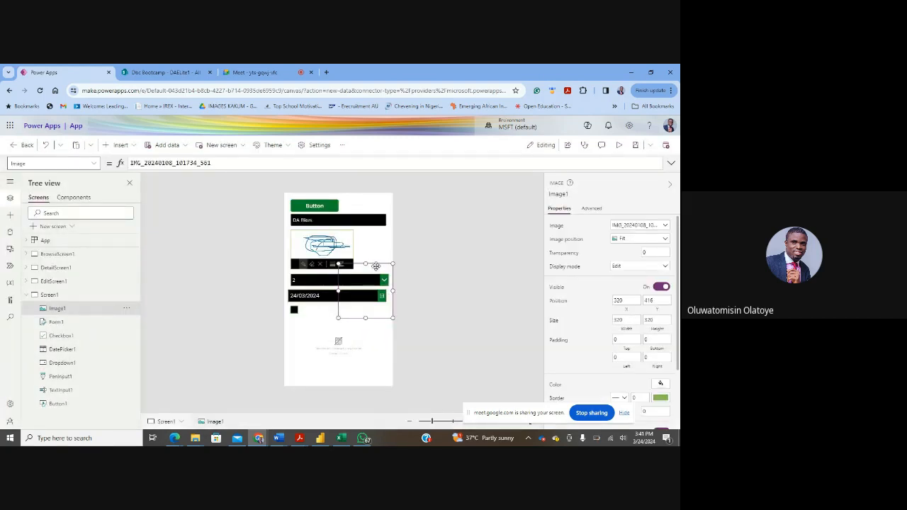
# Move the uploaded image below the date picker, to X 126, Y 686, and leave it selected.
pyautogui.moveTo(375, 265); pyautogui.dragTo(343, 309)
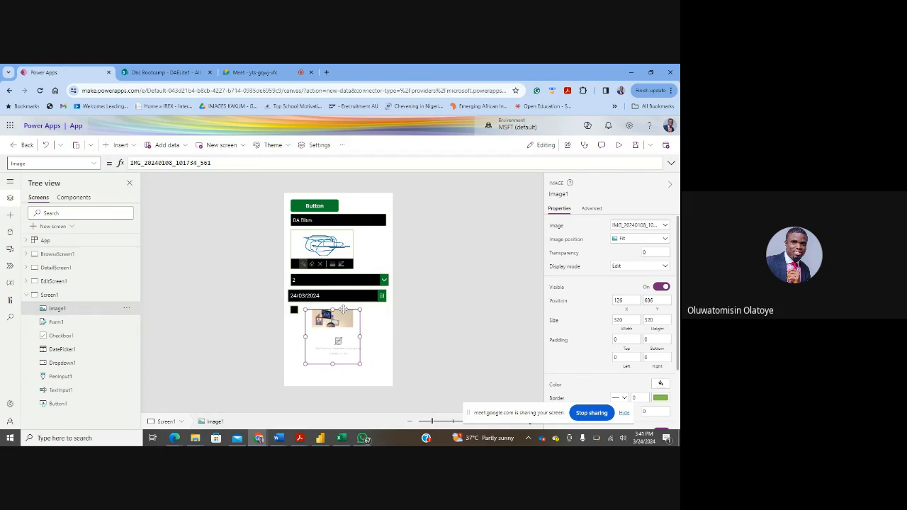
pyautogui.click(382, 318)
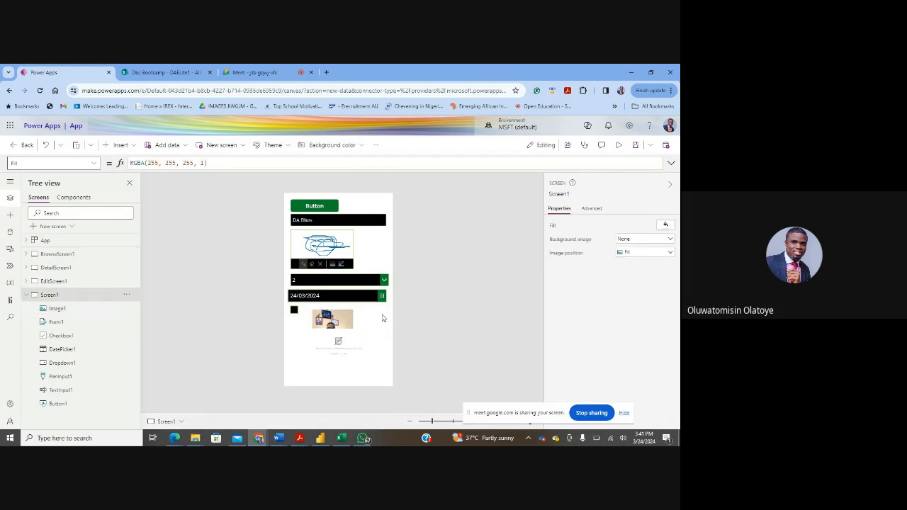
pyautogui.click(343, 317)
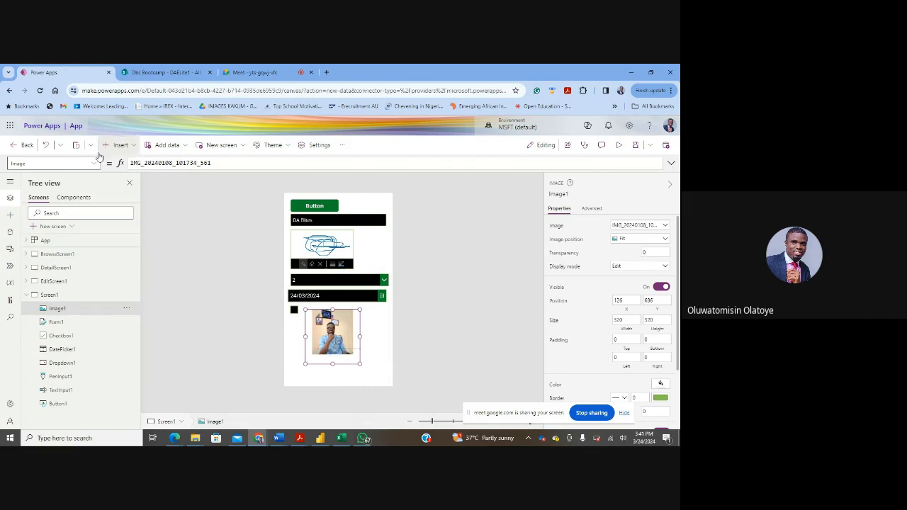
# Examine the remaining Media controls available for insertion, from Camera and Barcode reader down to Map.
pyautogui.click(128, 148)
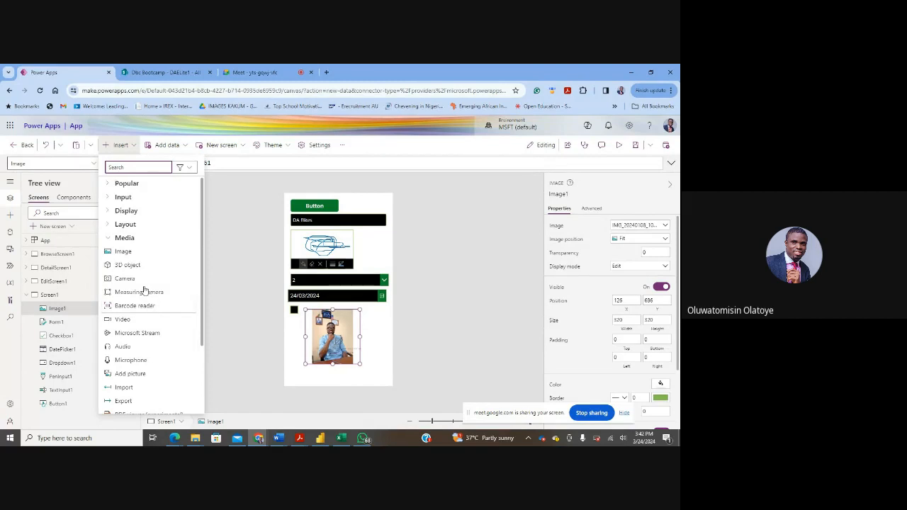
pyautogui.scroll(-1, 148, 290)
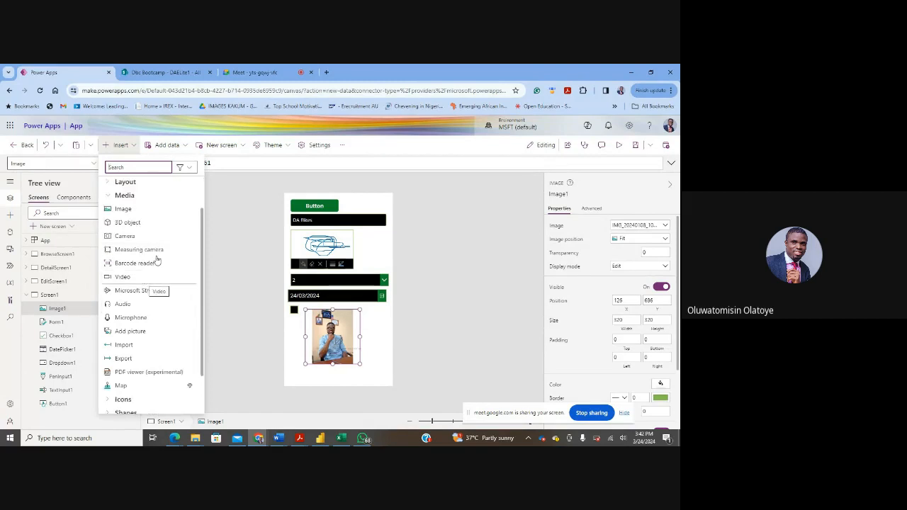